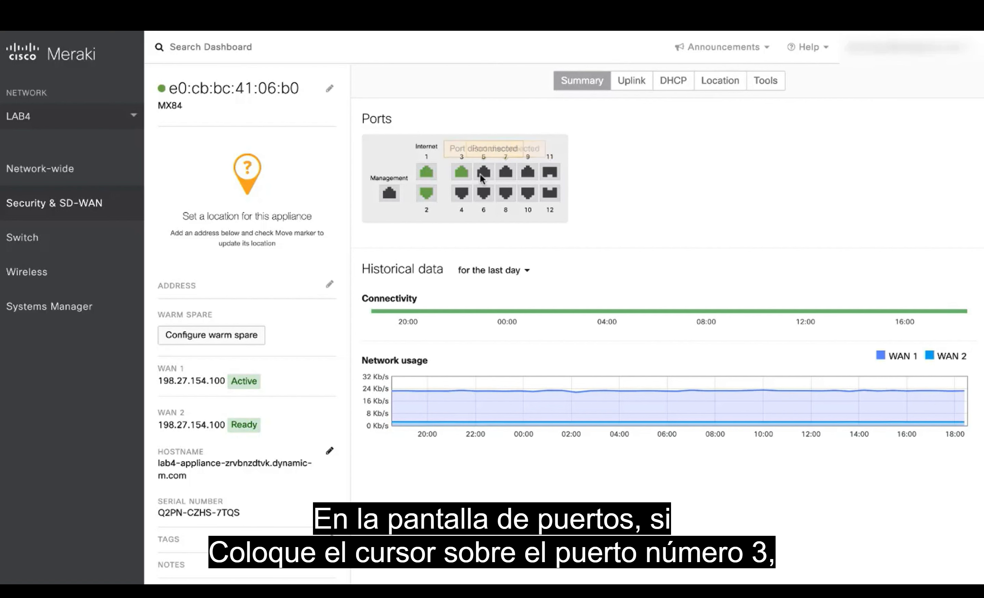
# - Rename the MX84 security appliance as MX [4] and save the name
pyautogui.moveTo(463, 174)
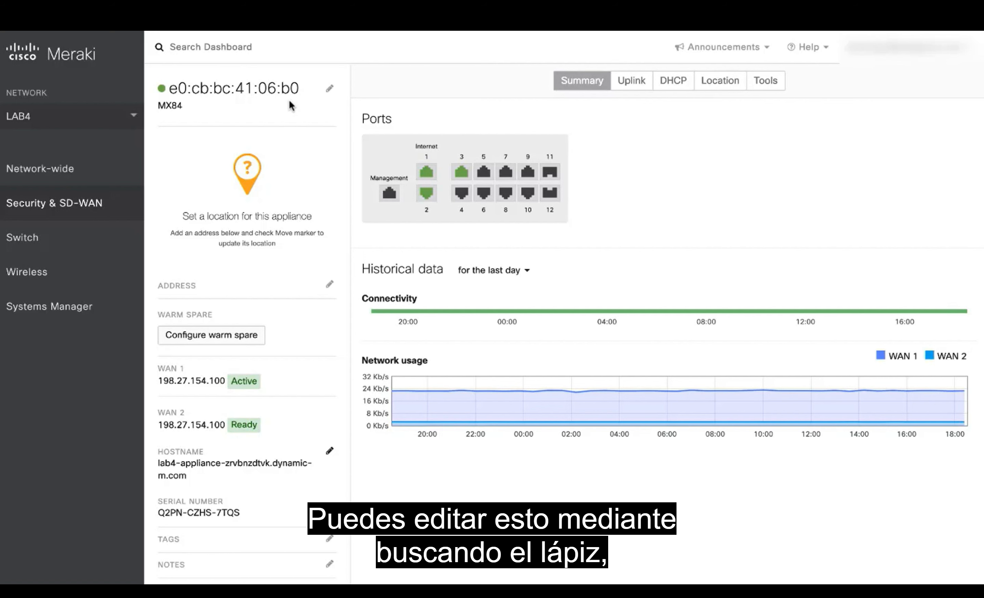
pyautogui.click(330, 95)
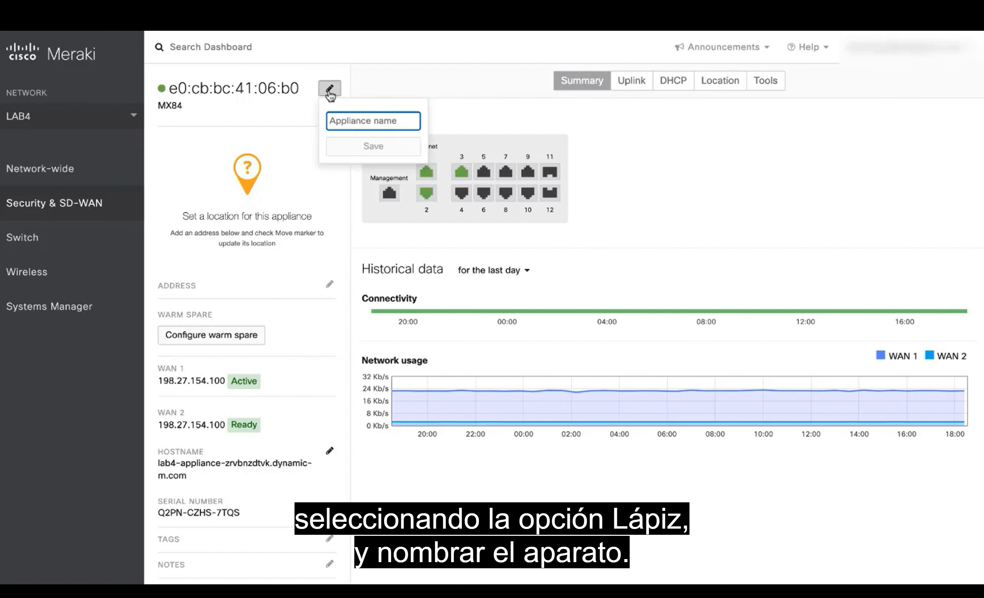
pyautogui.write('MX [4]')
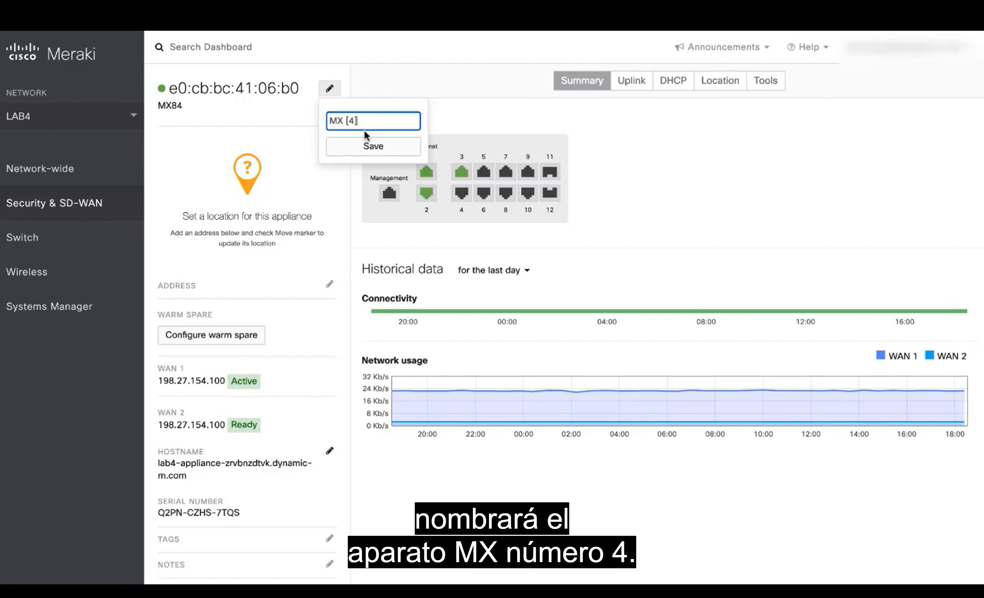
pyautogui.click(381, 147)
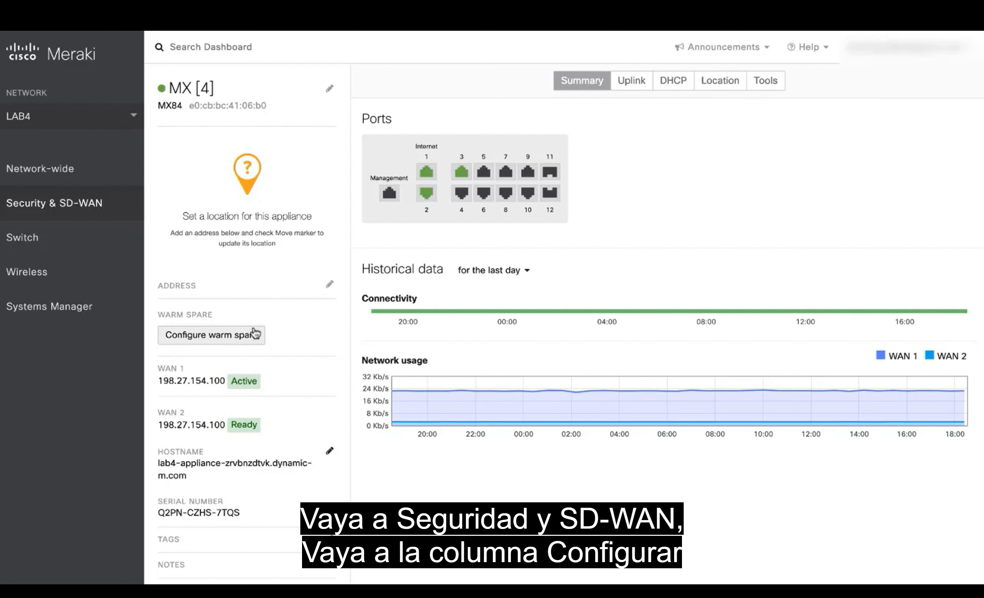
# - Open the Addressing & VLANs configuration of Security & SD-WAN and switch the LAN setting to VLANs
pyautogui.moveTo(97, 214)
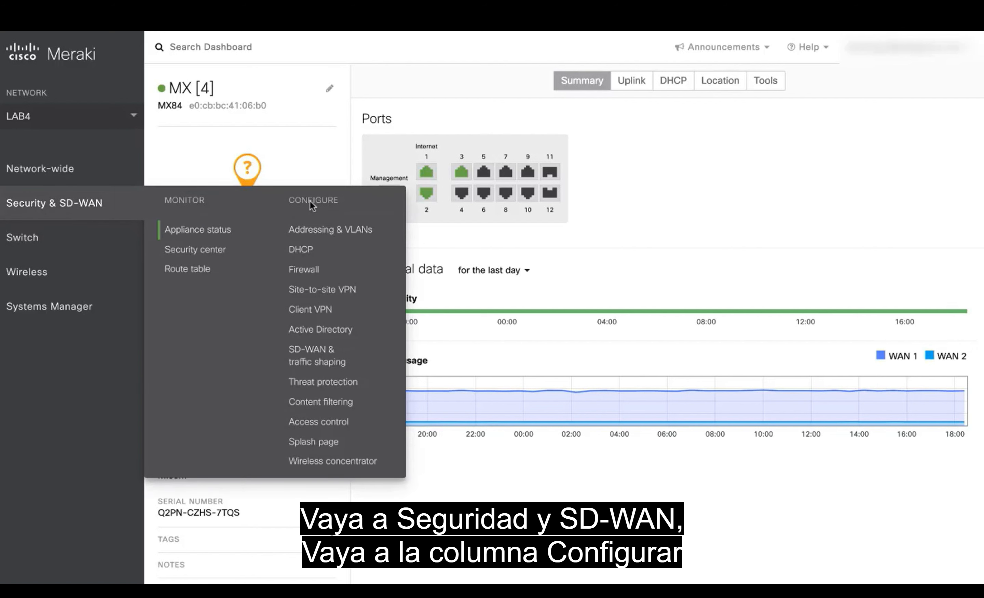
pyautogui.click(311, 233)
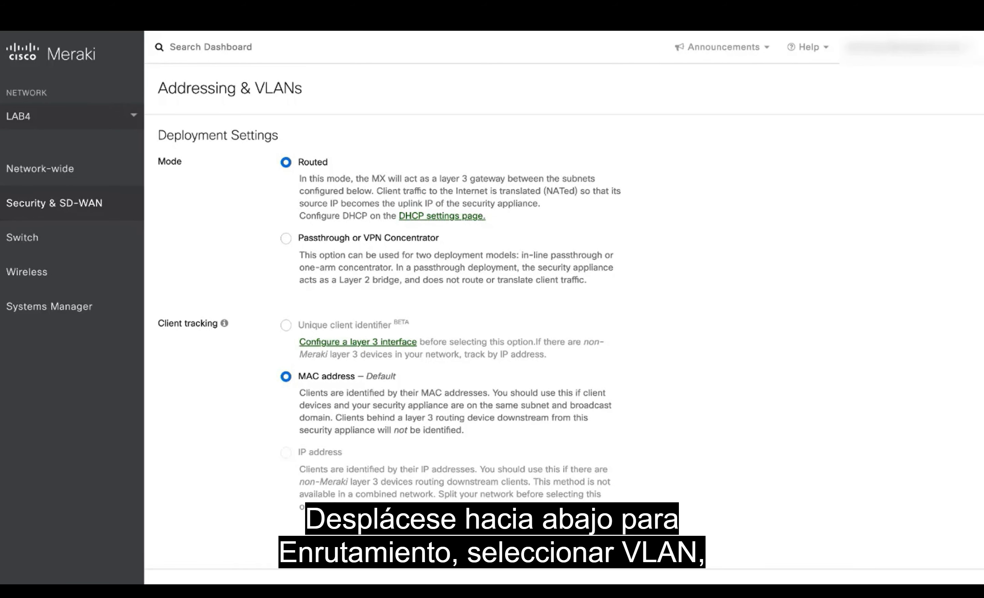
pyautogui.scroll(-5, 218, 568)
pyautogui.scroll(-3, 219, 566)
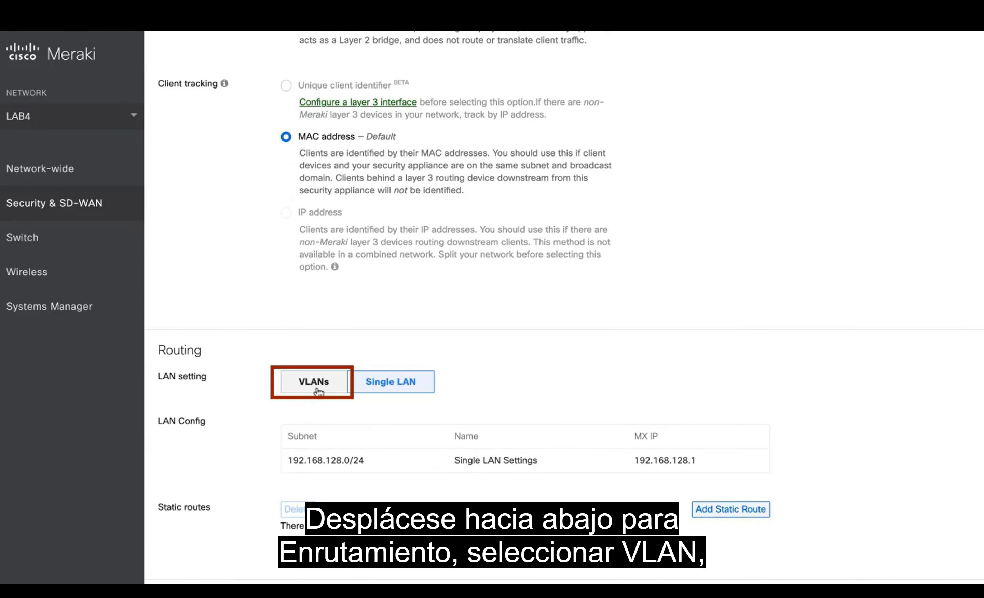
pyautogui.click(319, 387)
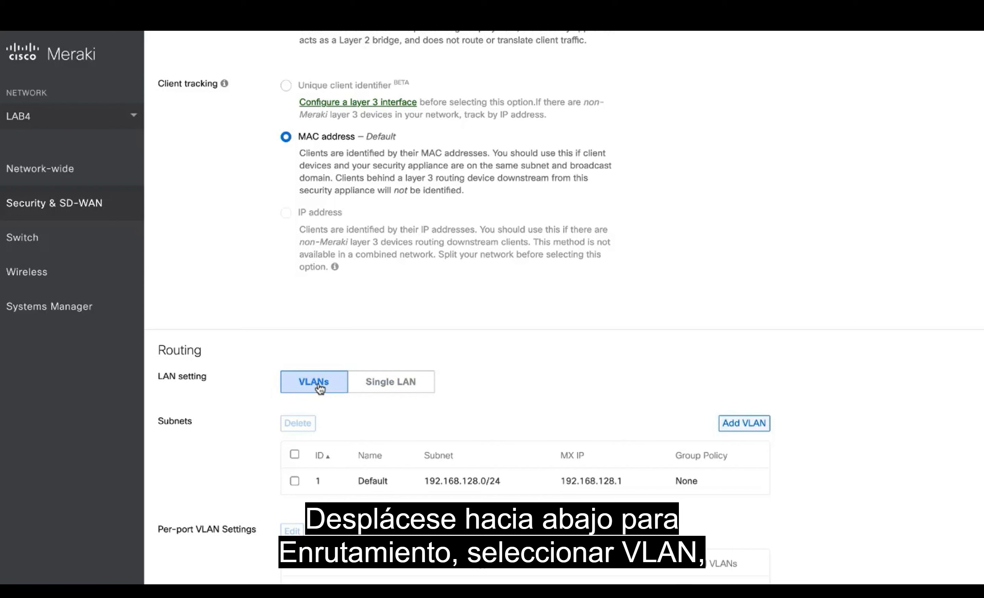
# - Add VLAN 10 Corp (subnet 10.0.14.0/24, MX IP 10.0.14.1) and VLAN 30 Voice (subnet 10.0.34.0/24, MX IP 10.0.34.1), both without a group policy
pyautogui.click(753, 424)
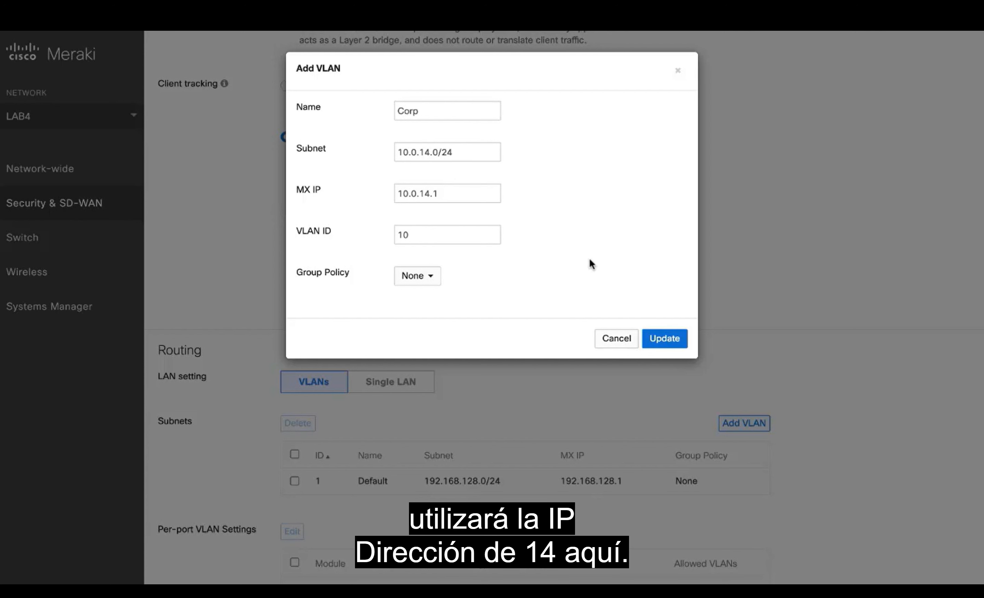
pyautogui.click(669, 338)
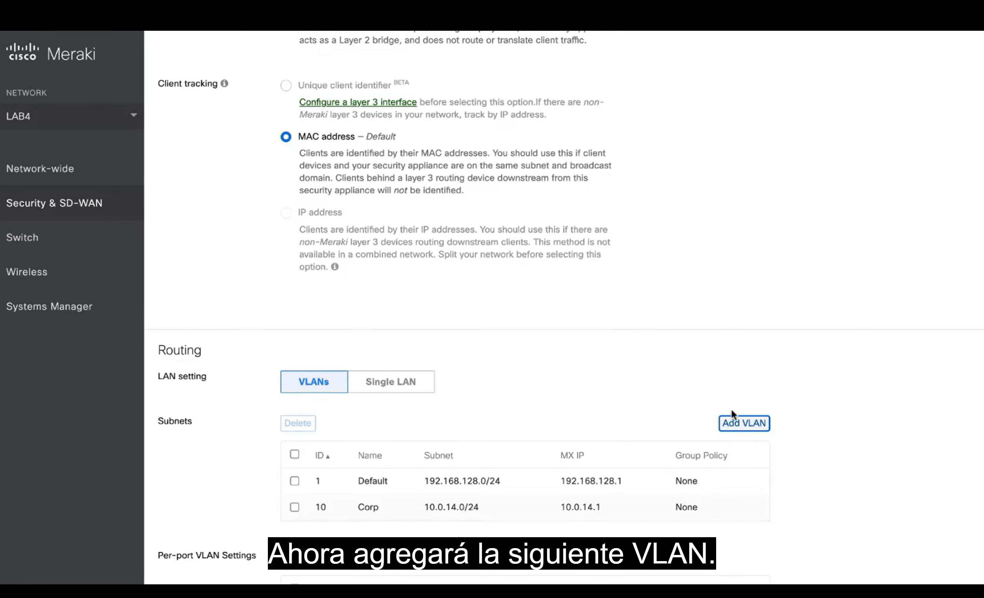
pyautogui.click(755, 425)
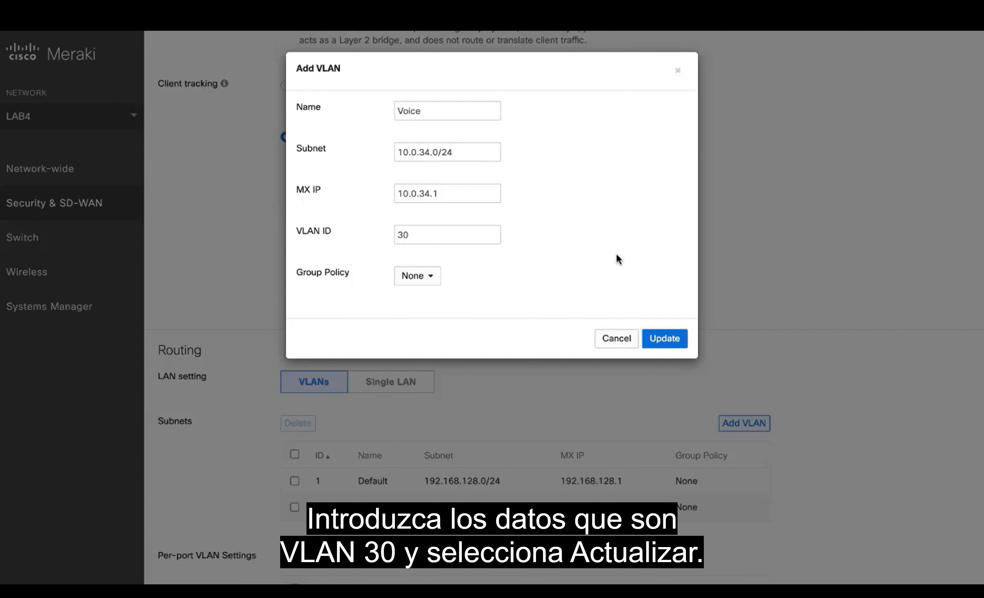
pyautogui.click(664, 338)
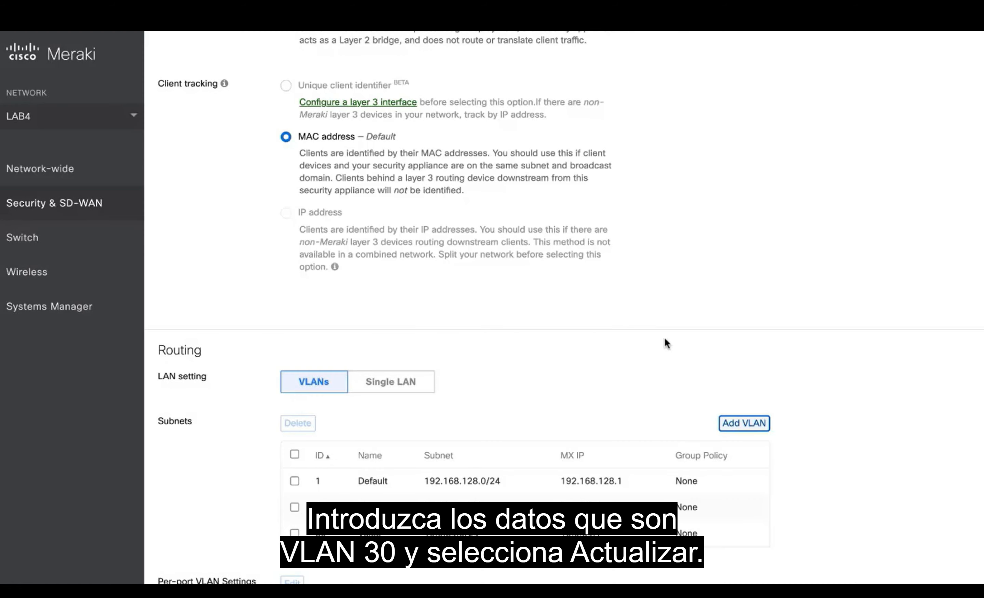
# - Add VLAN 50 Video (subnet 10.0.54.0/24, MX IP 10.0.54.1) and VLAN 100 Guest (subnet 10.0.104.0/24, MX IP 10.0.104.1), both without a group policy
pyautogui.click(743, 422)
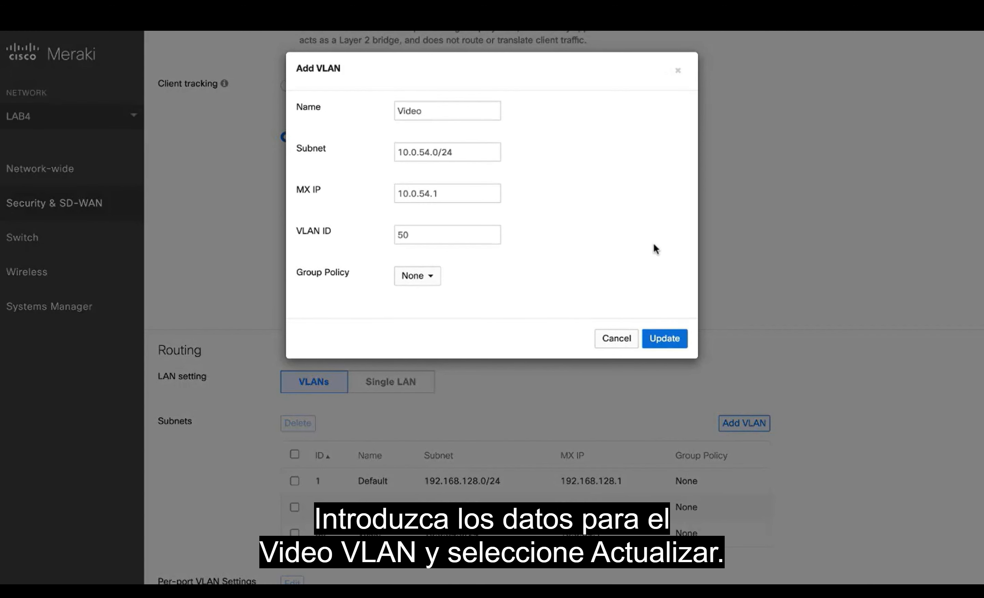
pyautogui.click(661, 337)
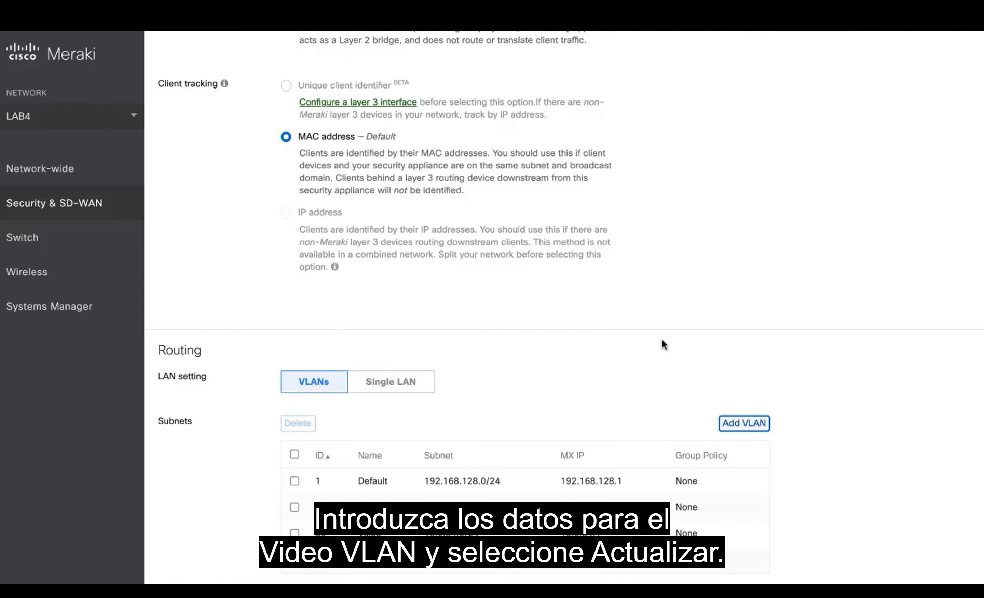
pyautogui.click(743, 422)
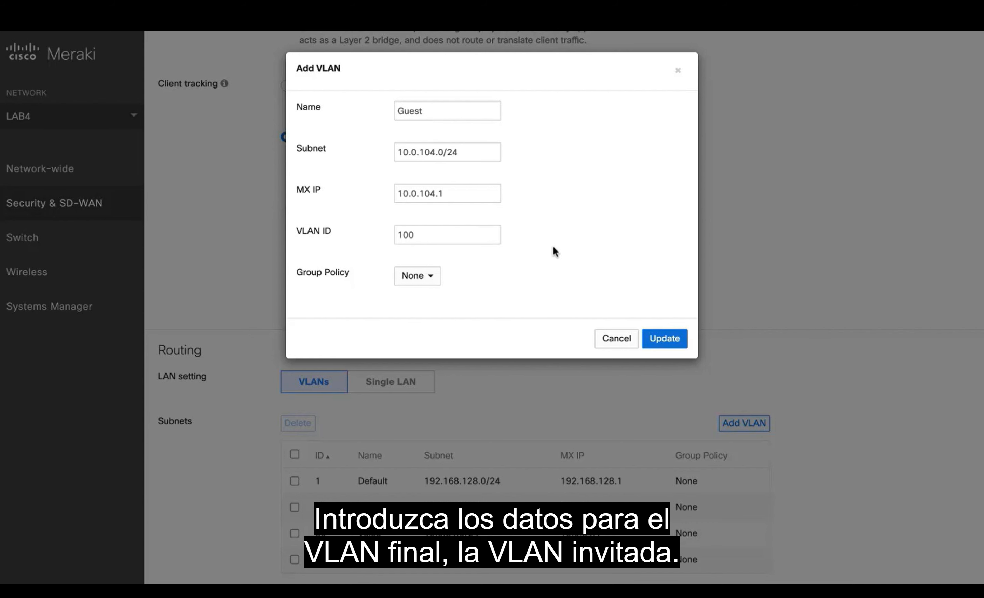
pyautogui.click(663, 338)
# - Review the list of subnets and save the Addressing & VLANs changes
pyautogui.scroll(-3, 849, 518)
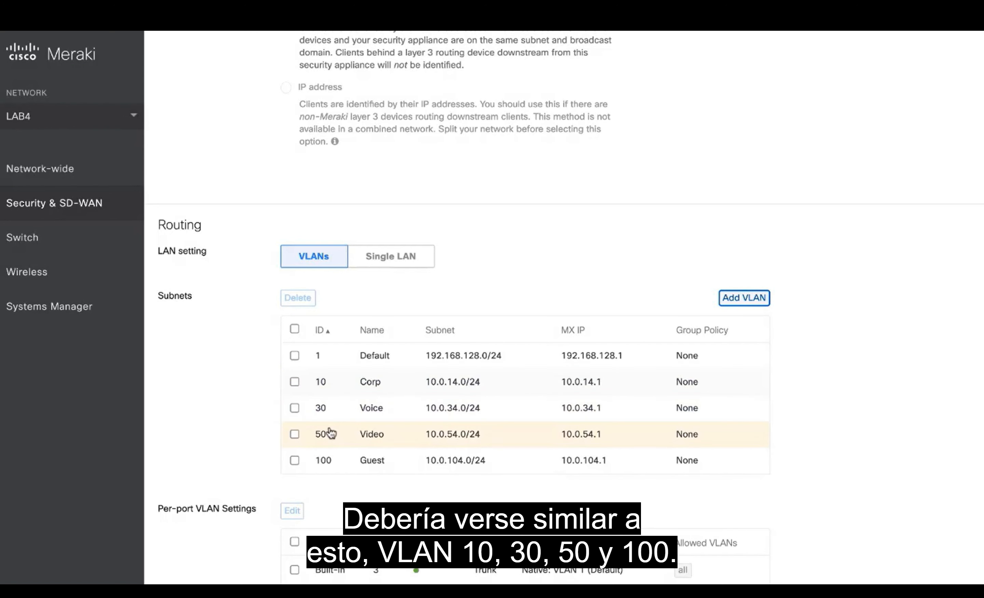
pyautogui.scroll(-15, 872, 577)
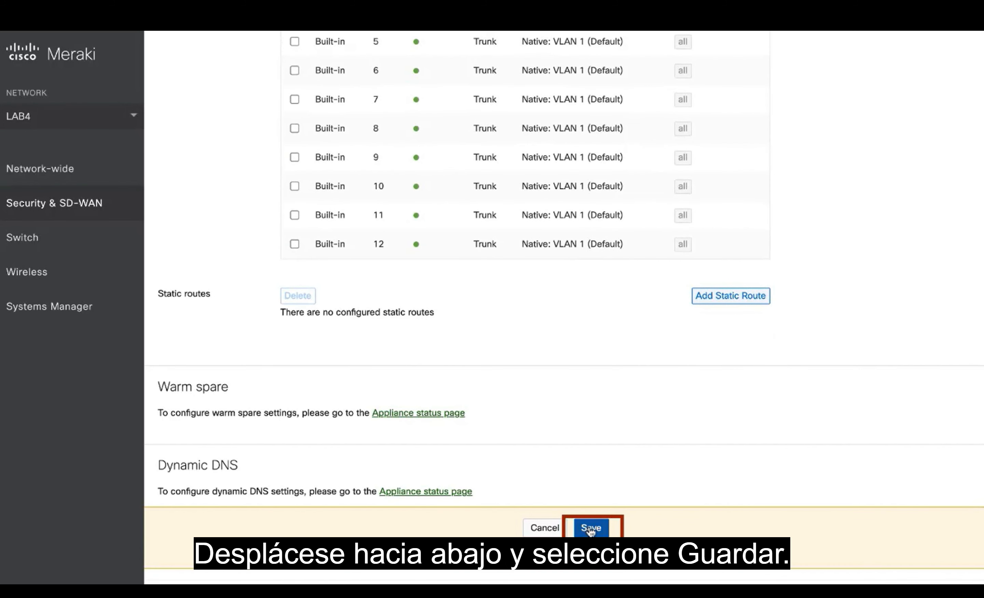
pyautogui.click(590, 528)
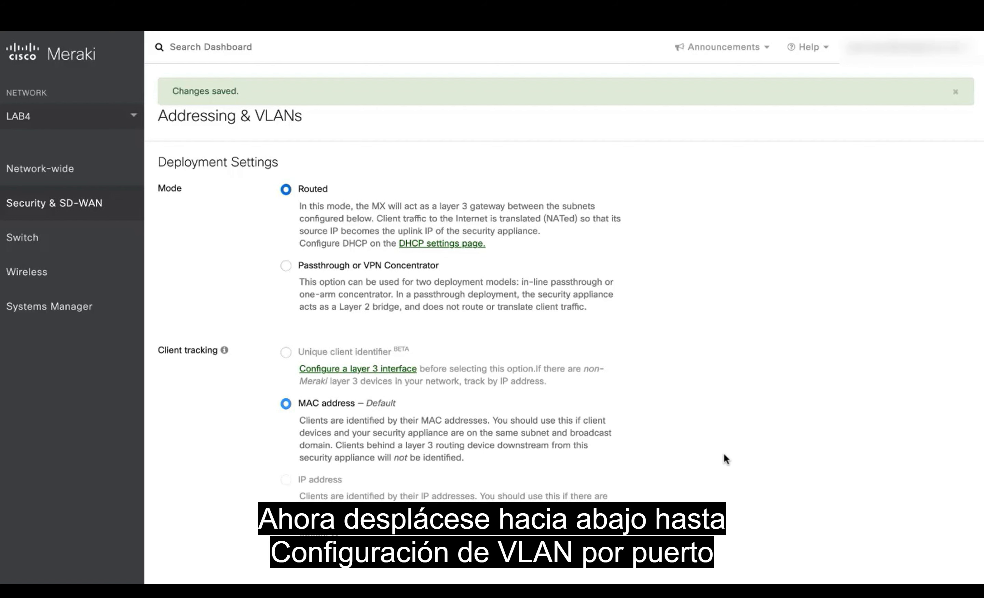
# - Examine the per-port VLAN settings for each built-in port's enabled state, type, native VLAN and allowed VLANs
pyautogui.scroll(-5, 725, 459)
pyautogui.scroll(-5, 726, 459)
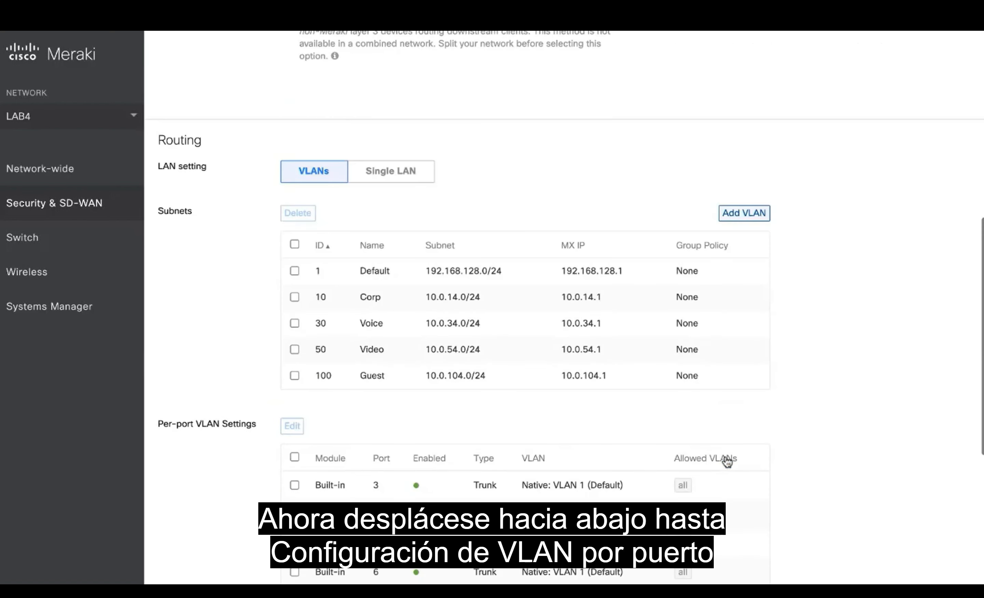
pyautogui.scroll(-2, 727, 461)
pyautogui.scroll(-2, 728, 461)
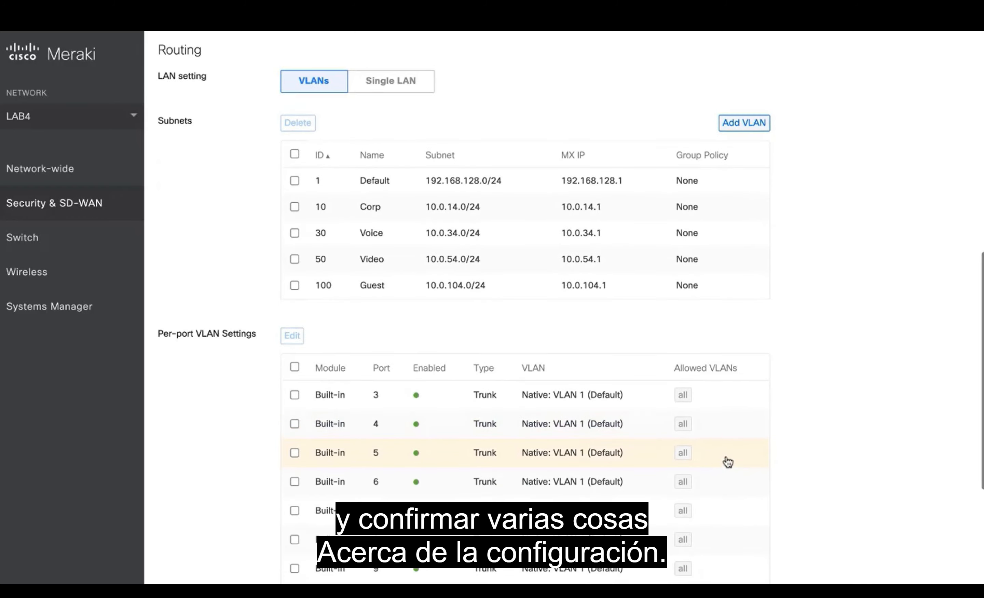
pyautogui.scroll(-2, 727, 461)
pyautogui.scroll(-1, 727, 461)
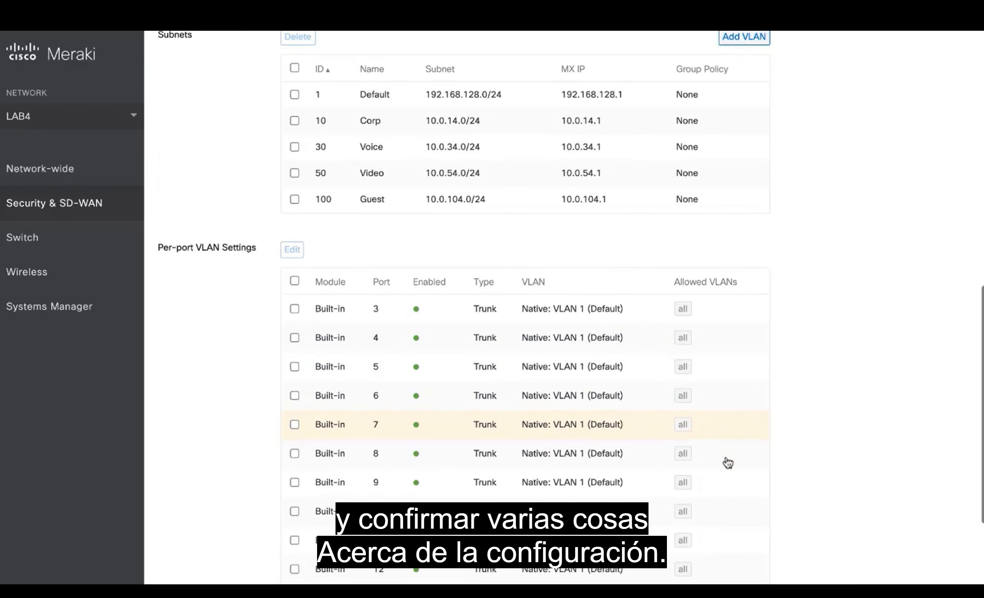
pyautogui.scroll(-1, 727, 461)
pyautogui.scroll(-1, 727, 461)
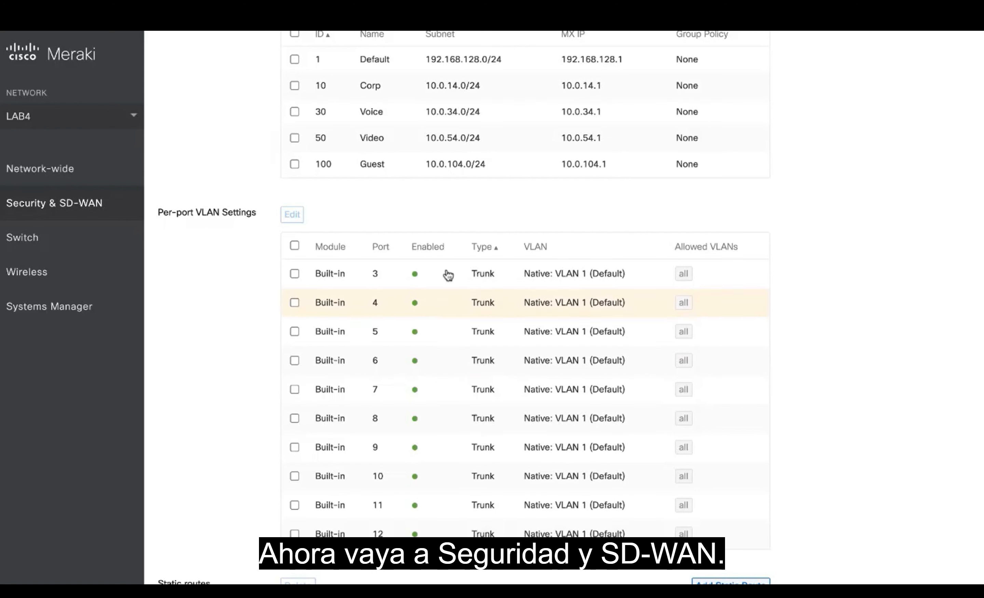
# - In the DHCP settings, reserve the IP range 10.0.14.150 to 10.0.14.250 for VLAN 10 (Corp) with the comment "reserved range" and save
pyautogui.moveTo(90, 210)
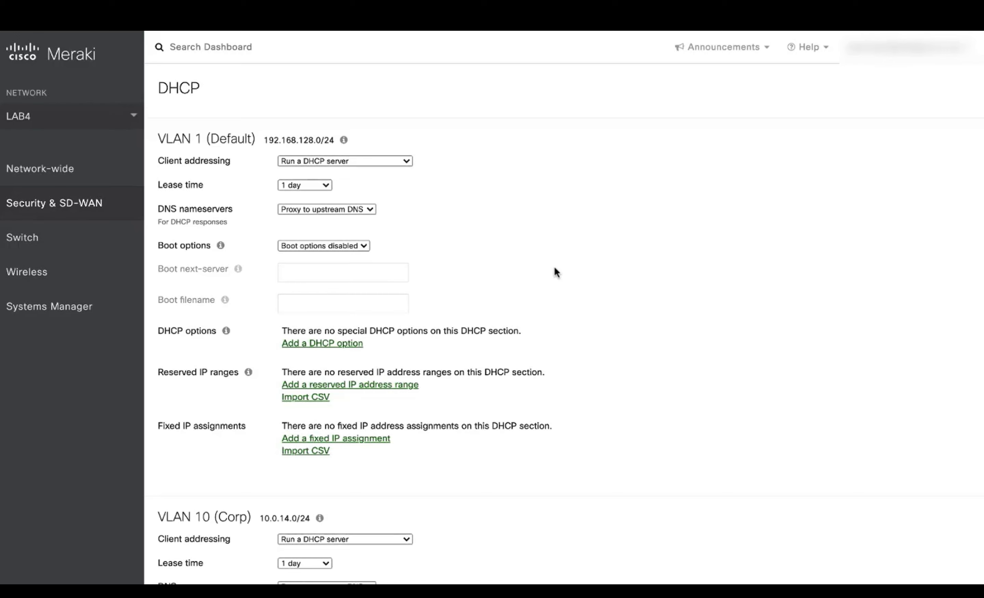
pyautogui.scroll(-2, 557, 270)
pyautogui.scroll(-5, 561, 273)
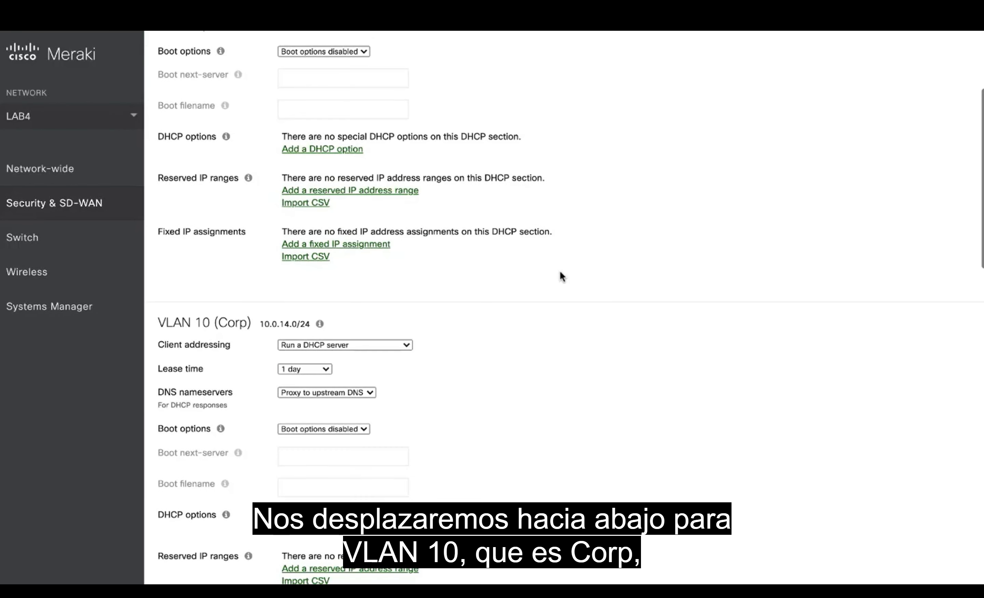
pyautogui.scroll(-1, 560, 272)
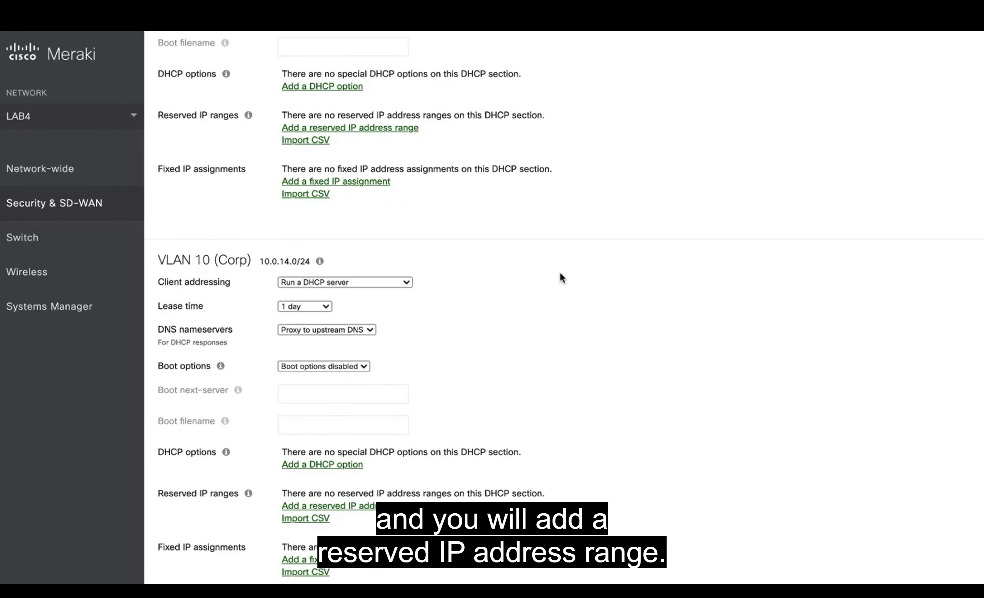
pyautogui.scroll(-2, 560, 273)
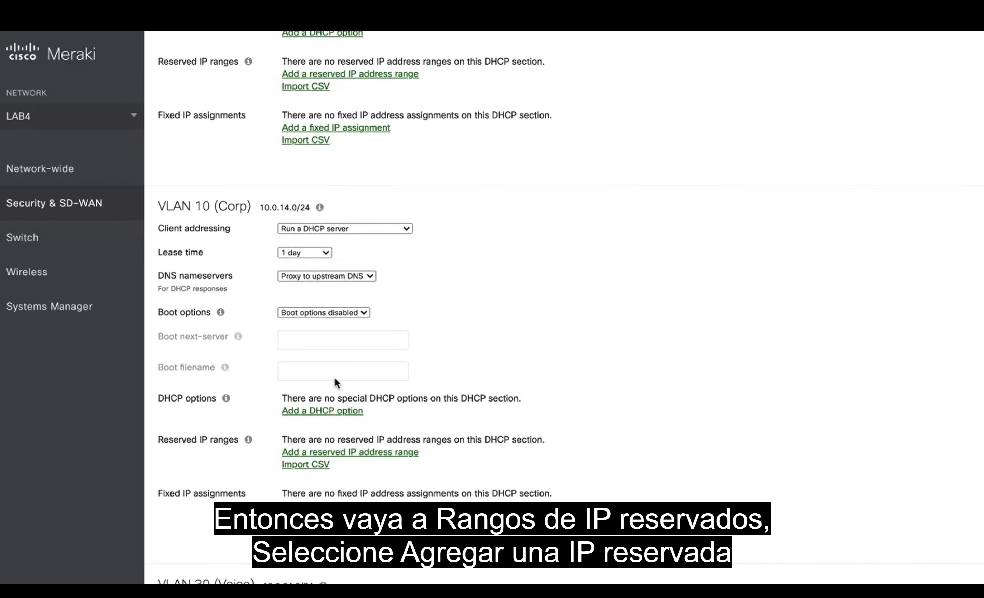
pyautogui.click(362, 452)
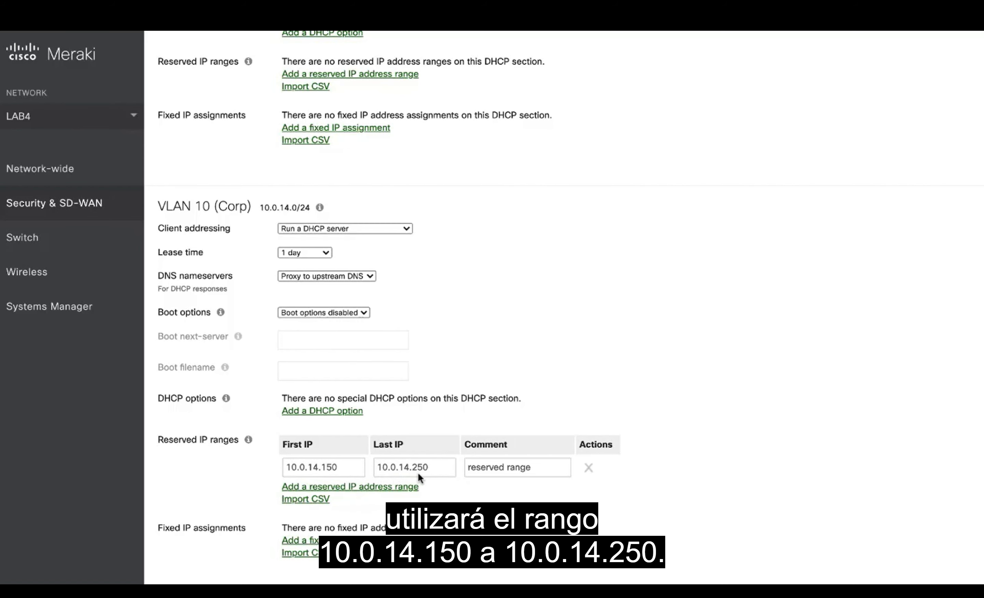
pyautogui.scroll(-3, 415, 434)
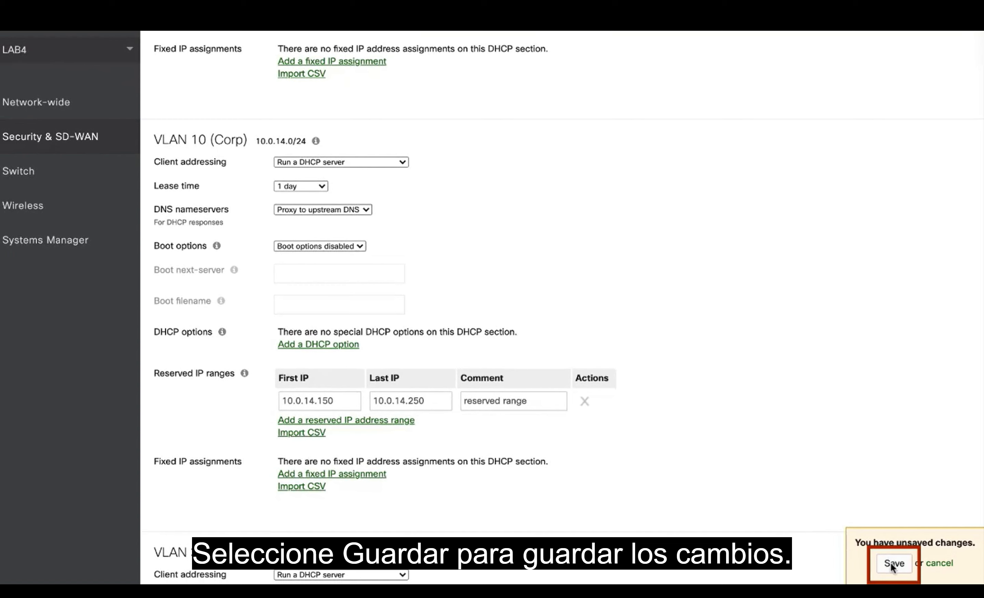
pyautogui.click(891, 563)
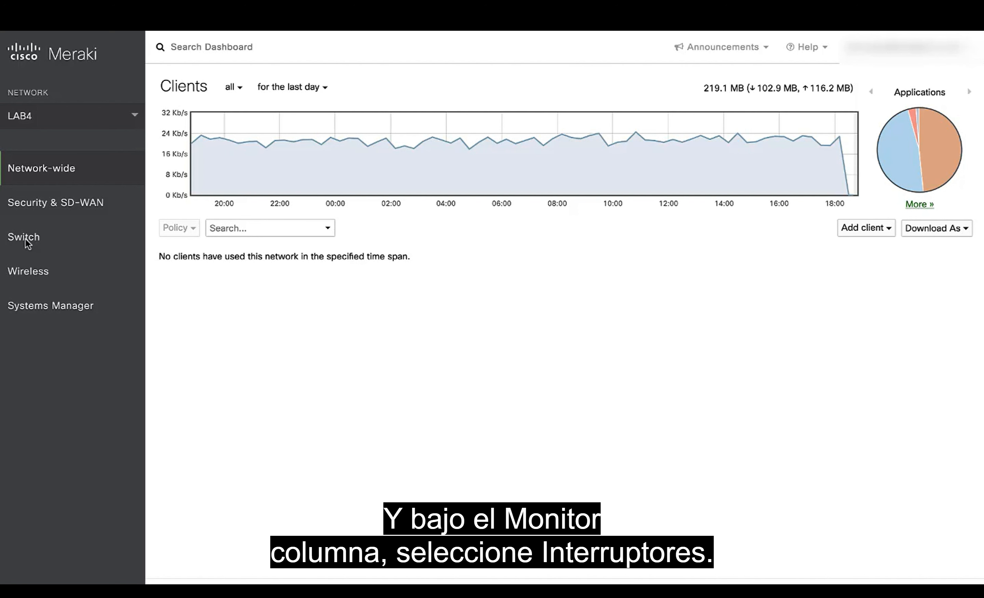
# - Open the details of the MS250-24P switch from the network's switch list and inspect the status of port 2
pyautogui.moveTo(26, 238)
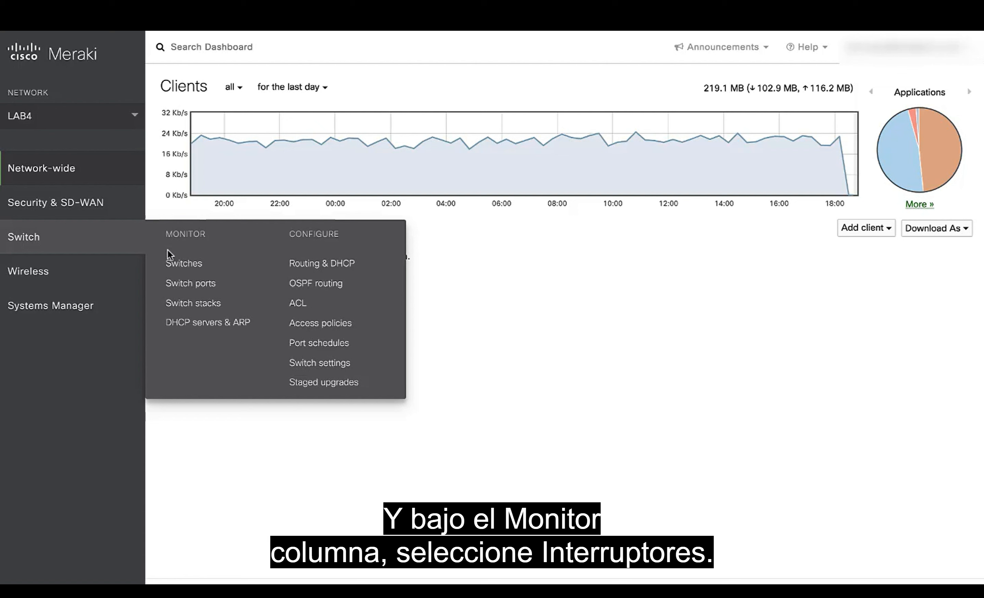
pyautogui.click(184, 264)
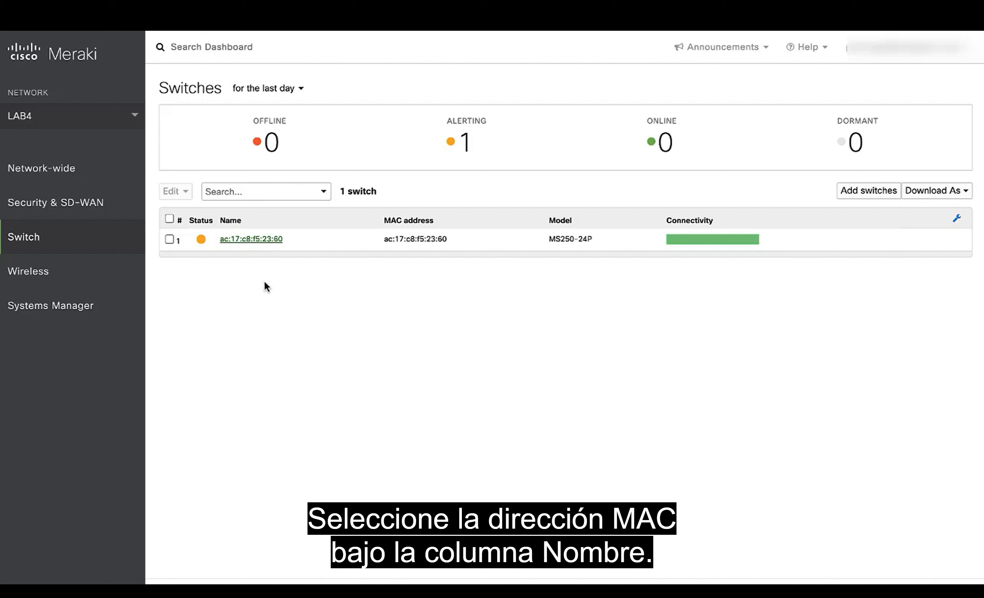
pyautogui.click(251, 239)
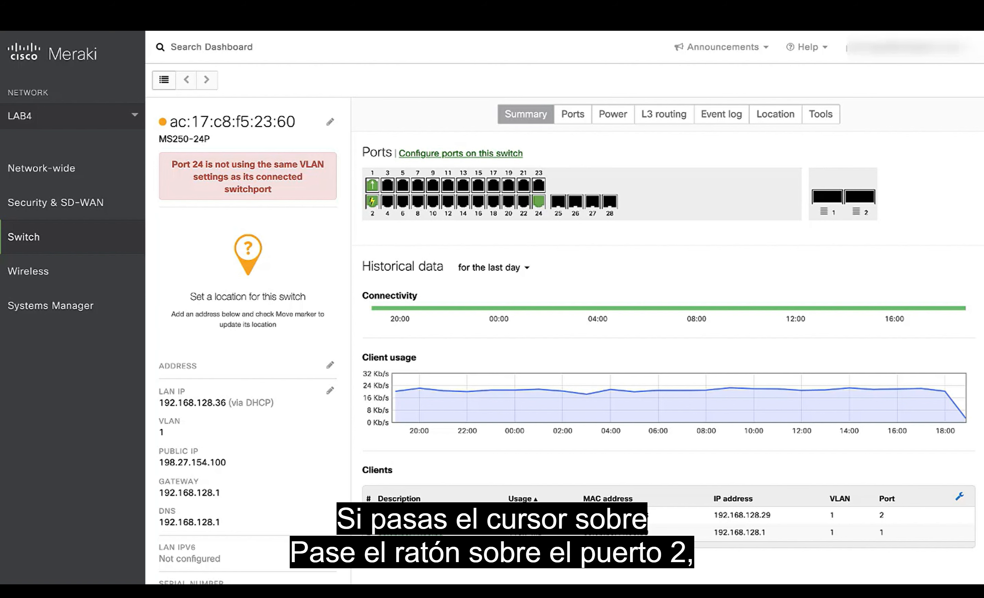
pyautogui.moveTo(373, 205)
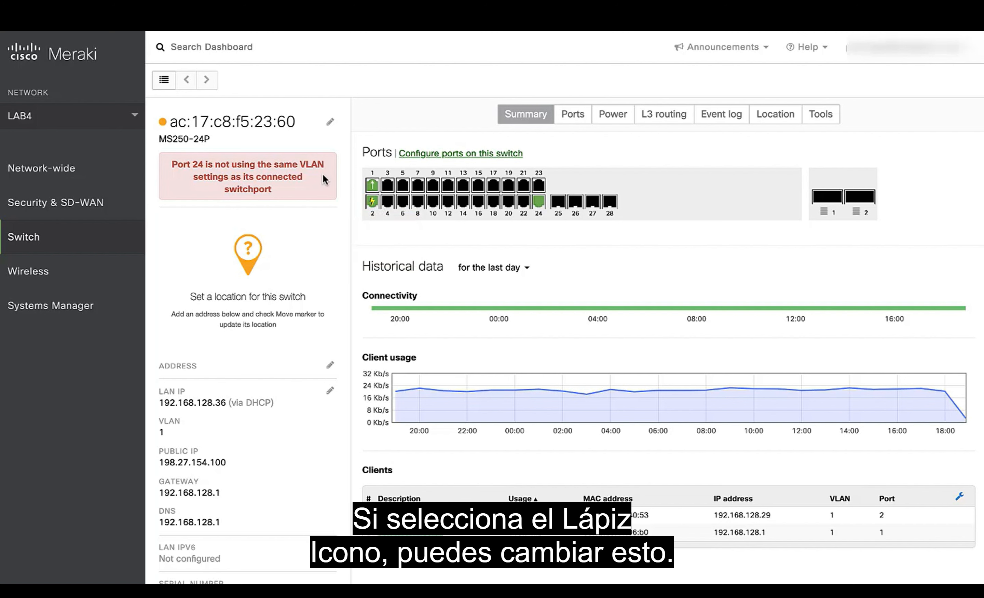
# - Rename the MS250-24P switch as MS [4] and save the name
pyautogui.click(331, 128)
pyautogui.write('MS [4]')
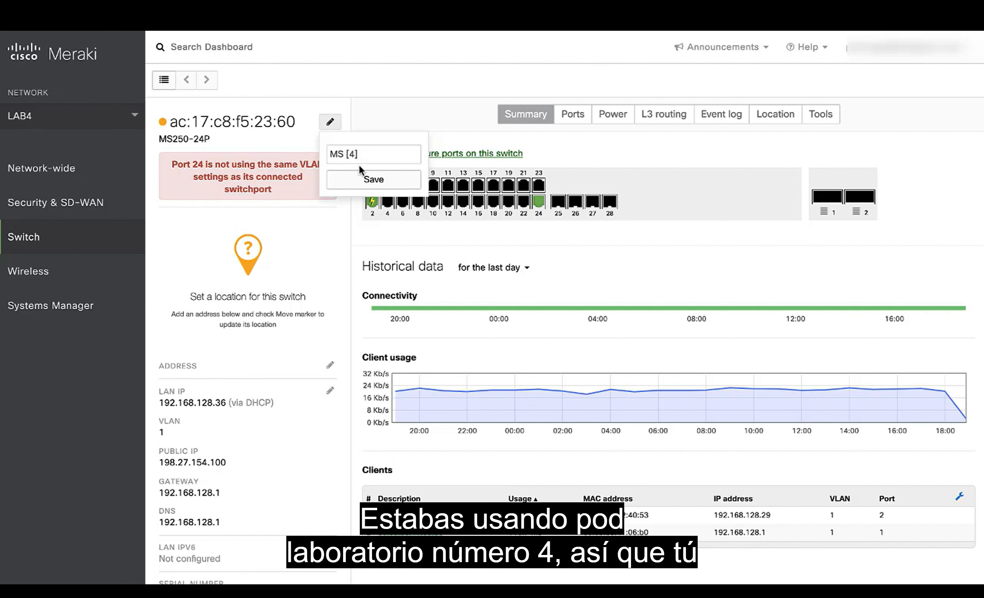
pyautogui.click(368, 181)
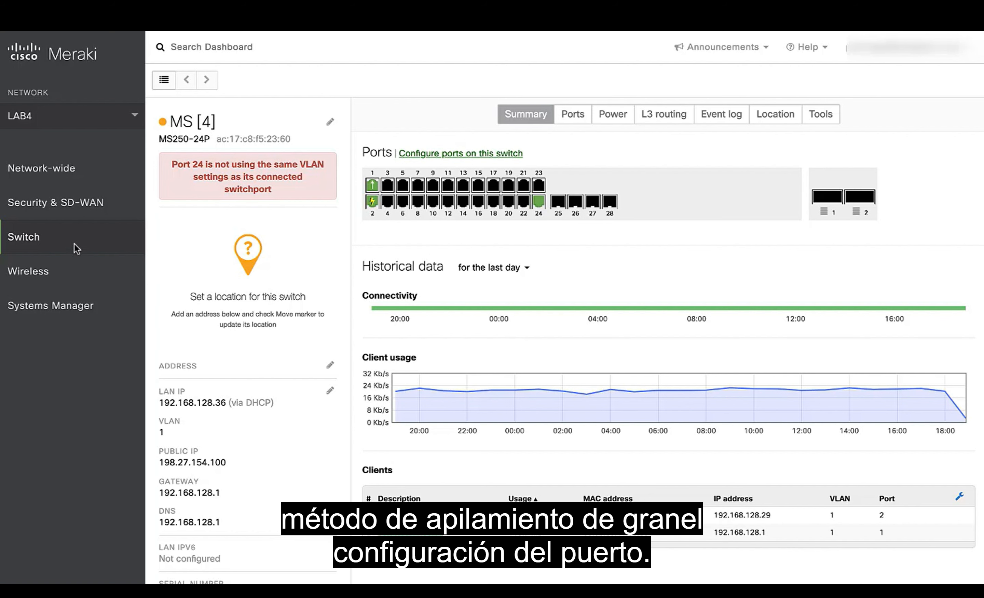
# - Open the network's switch ports list and set it to show 30 results per page
pyautogui.moveTo(36, 242)
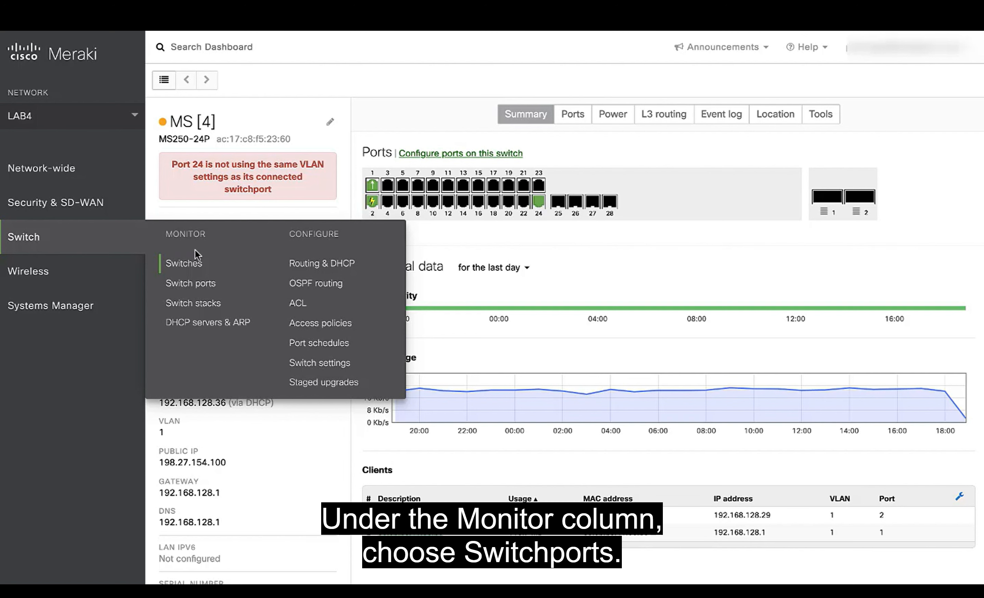
pyautogui.click(202, 289)
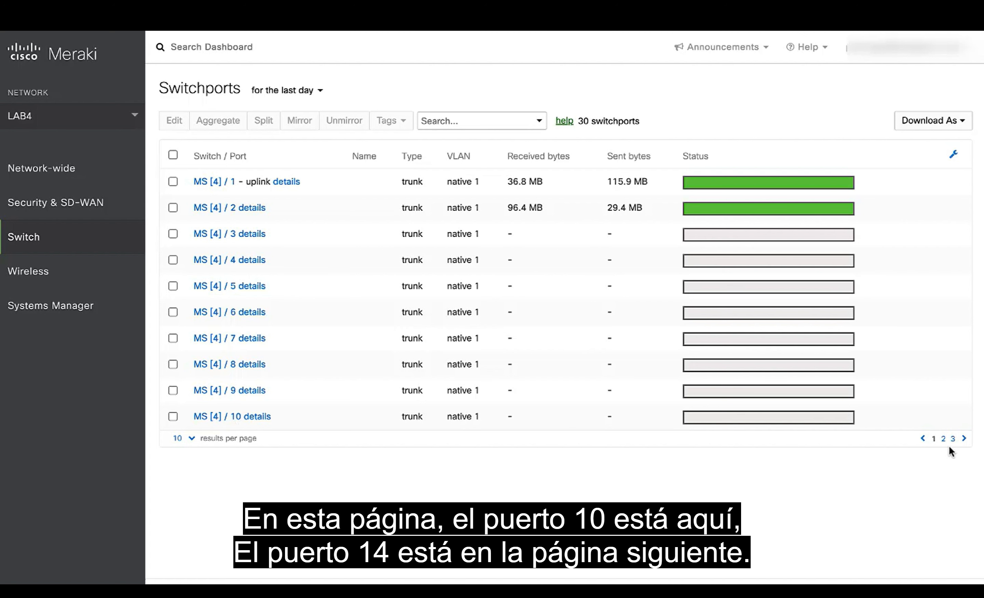
pyautogui.click(190, 435)
pyautogui.click(188, 444)
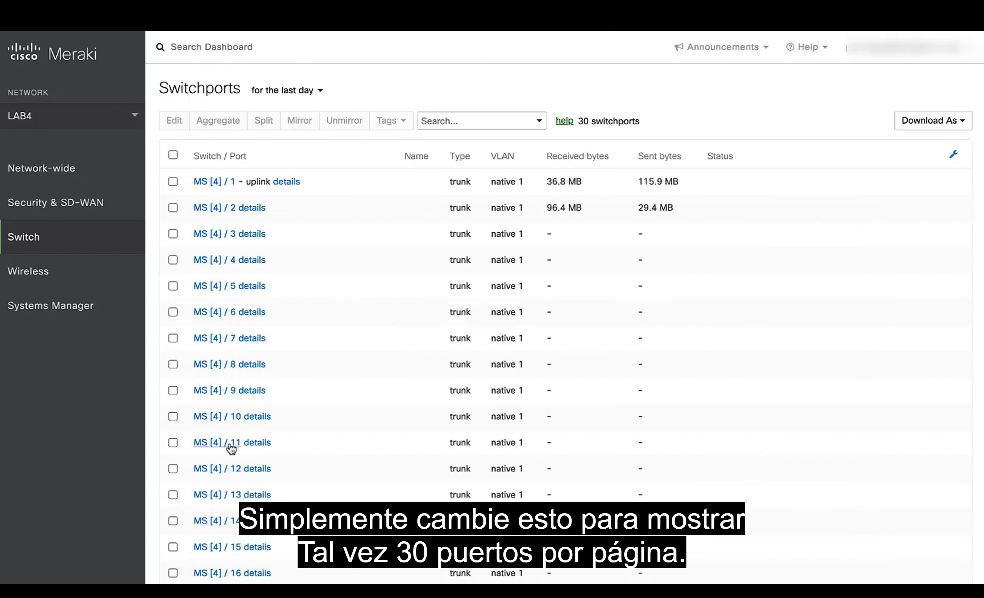
# - Bulk-edit switch ports 10 through 14 with the tag Video, type Access and VLAN 50, and apply the update
pyautogui.click(172, 416)
pyautogui.click(172, 442)
pyautogui.click(173, 468)
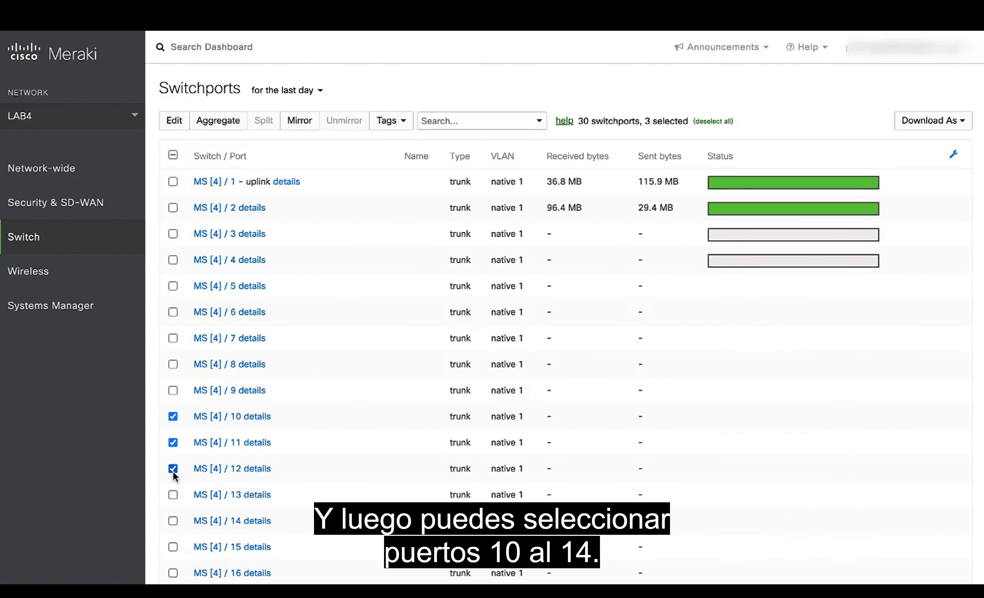
pyautogui.click(173, 494)
pyautogui.click(173, 520)
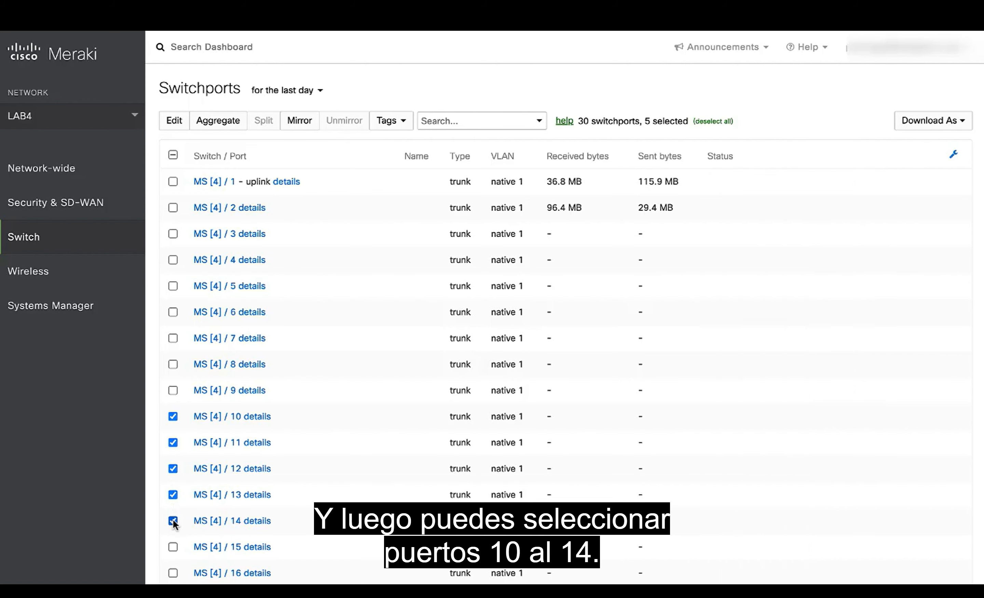
pyautogui.click(173, 121)
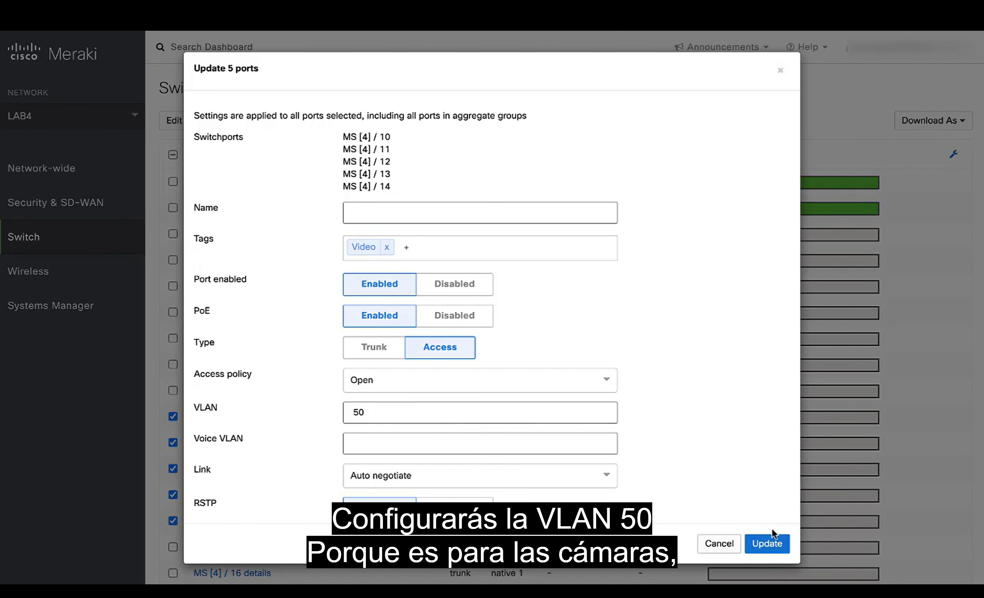
pyautogui.click(771, 545)
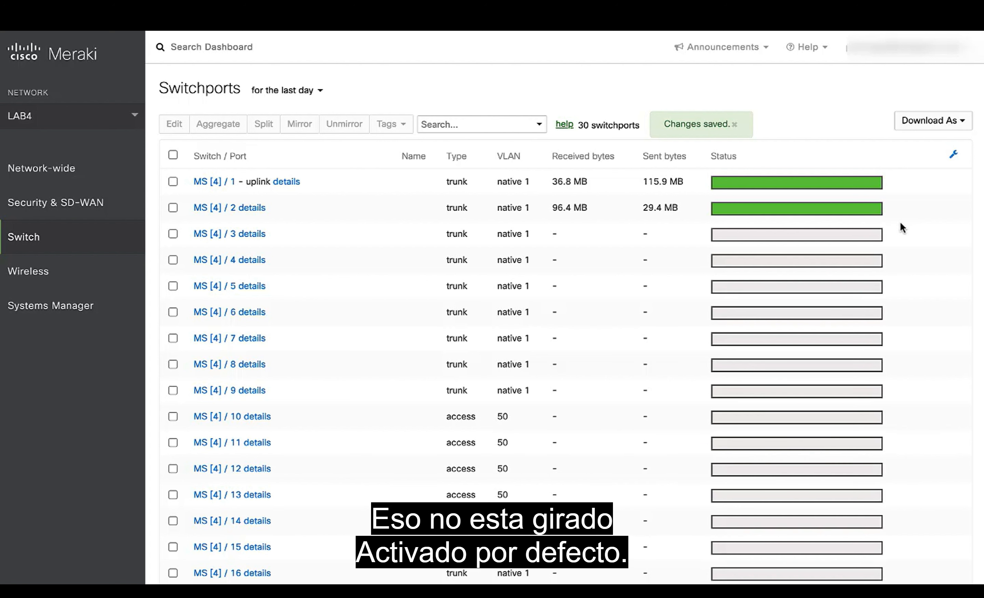
# - Add the POE and Tags columns to the switch ports table
pyautogui.click(952, 156)
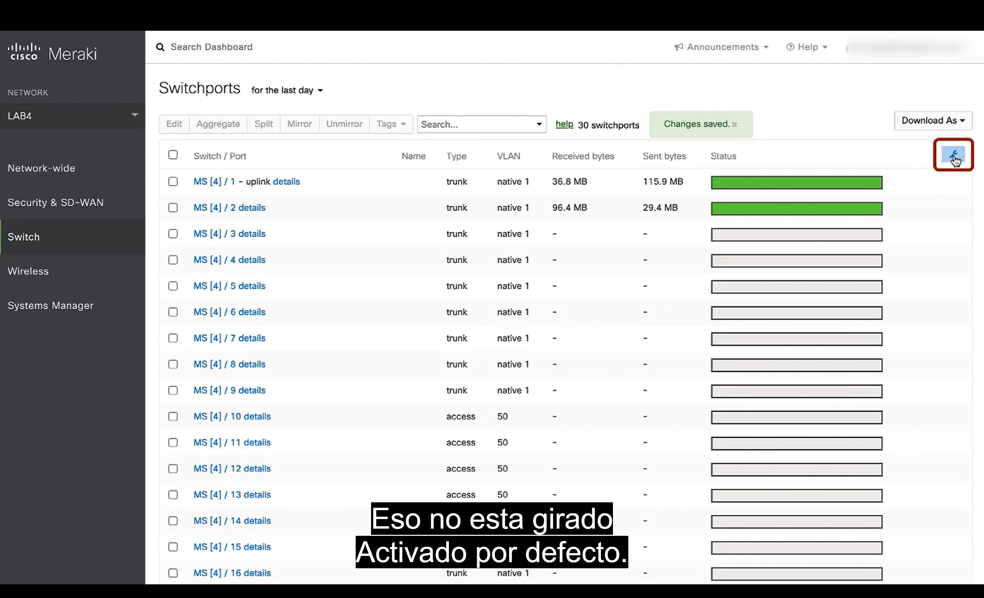
pyautogui.click(690, 289)
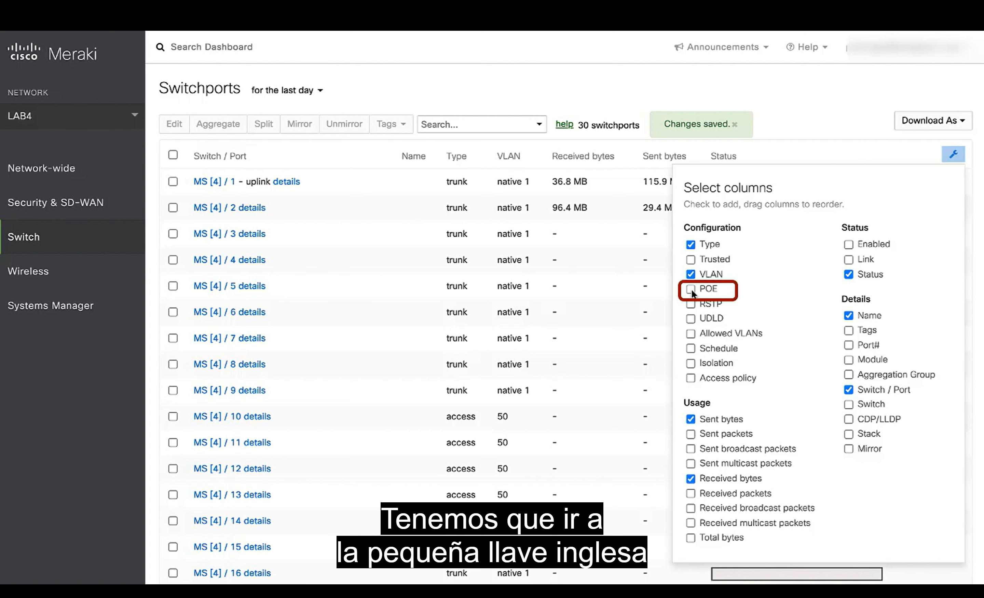
pyautogui.click(953, 158)
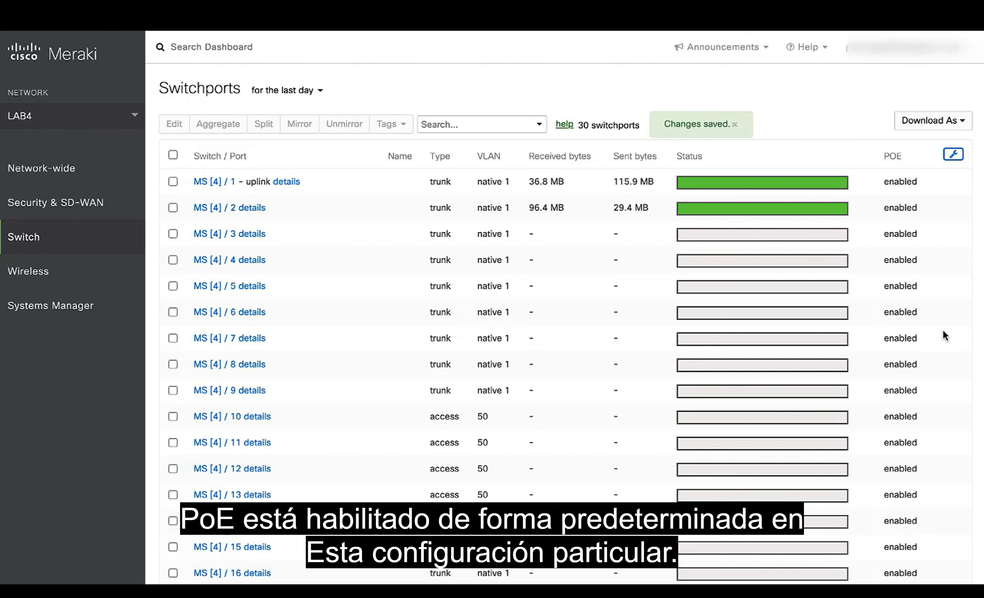
pyautogui.click(953, 154)
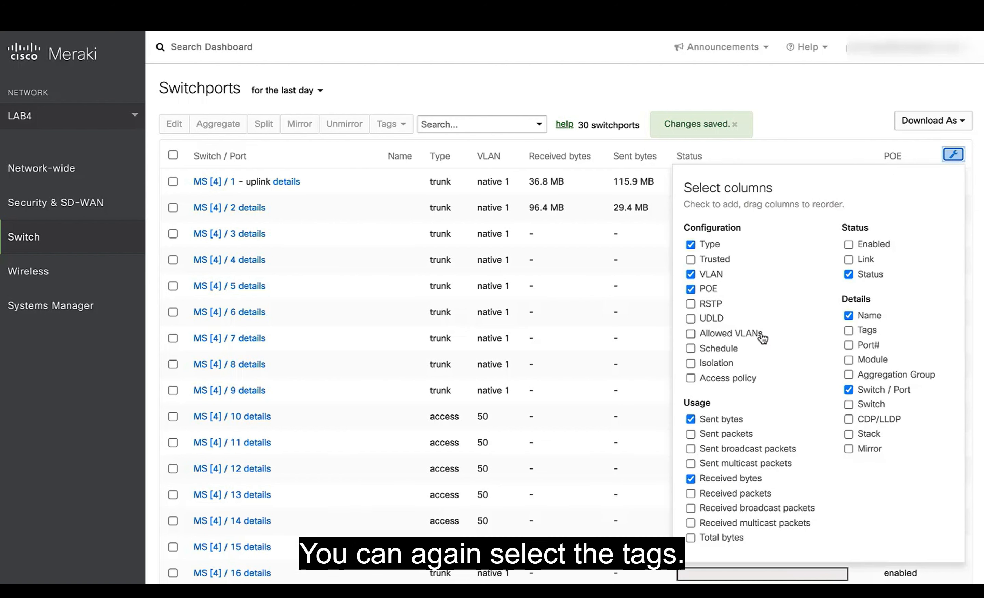
pyautogui.click(848, 329)
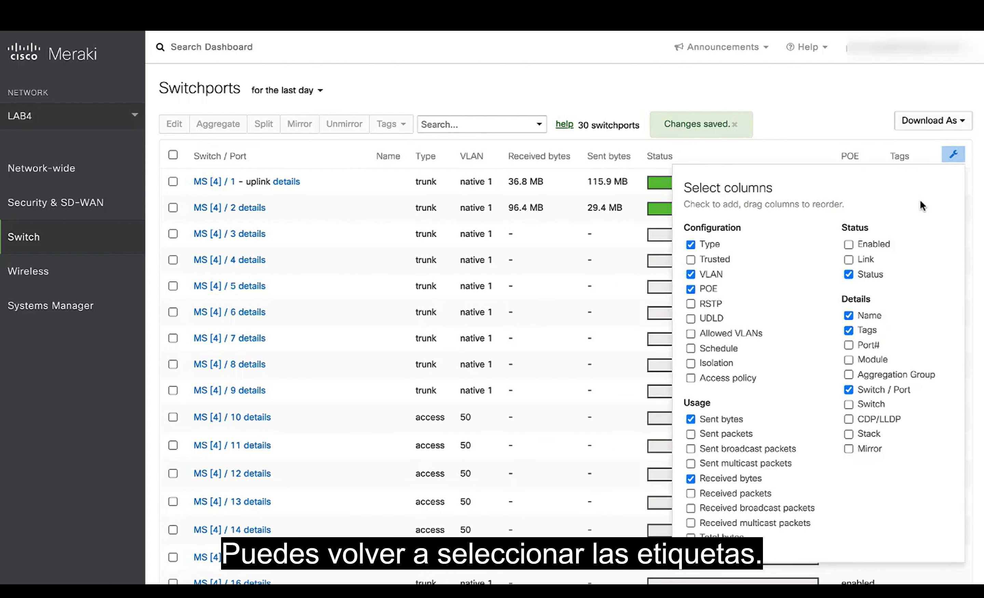
pyautogui.click(953, 153)
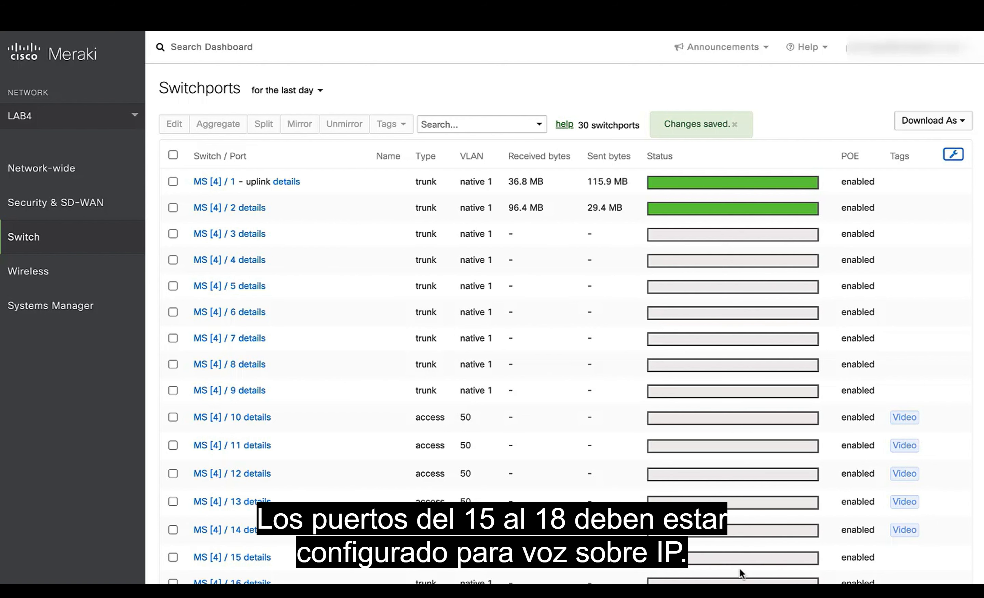
# - Bulk-edit switch ports 15 through 18 with the tag VoIP, type Access, VLAN 1 and voice VLAN 30, and apply the update
pyautogui.scroll(-3, 447, 492)
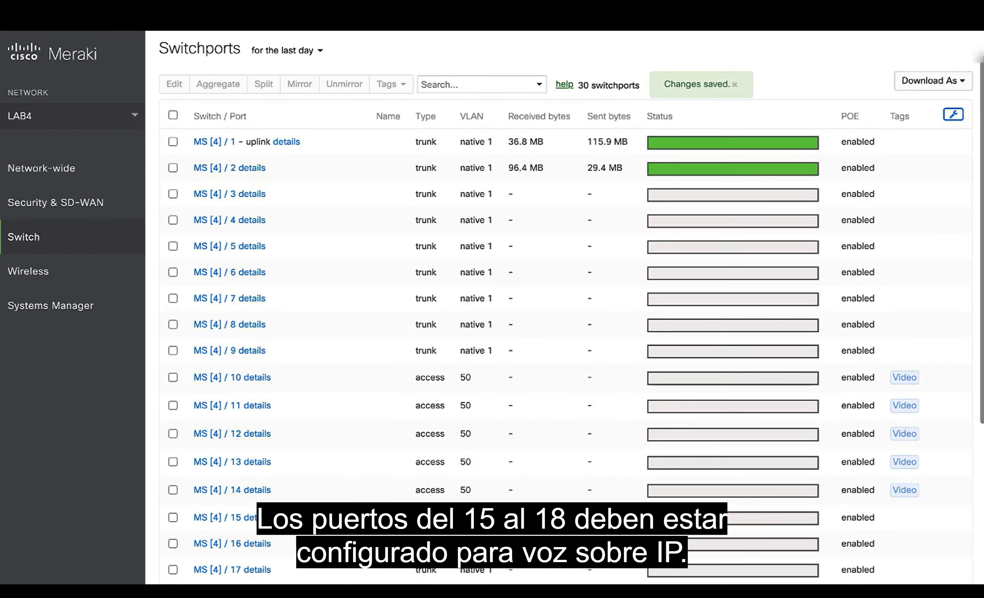
pyautogui.click(172, 490)
pyautogui.click(172, 517)
pyautogui.click(173, 543)
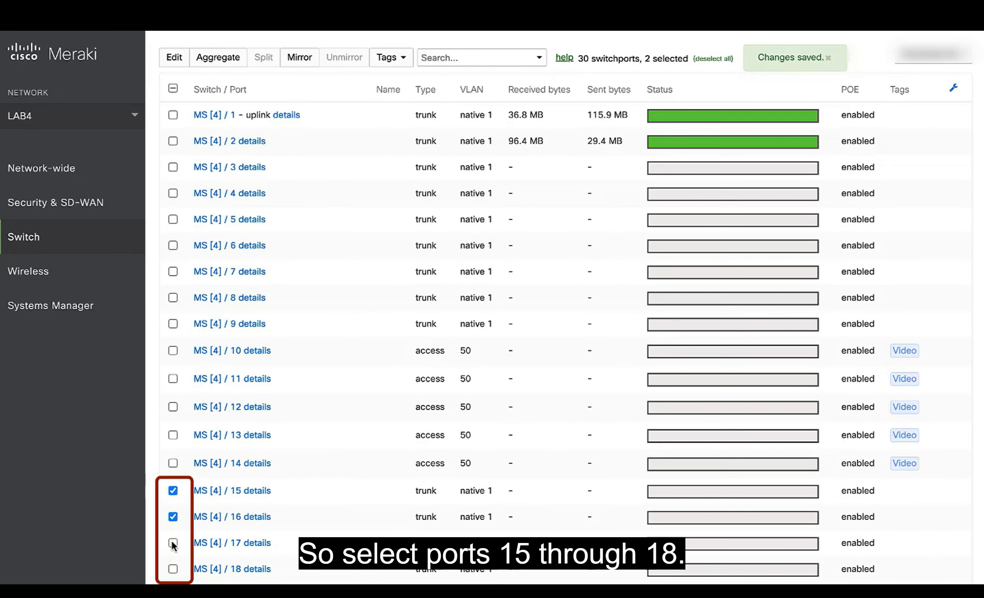
pyautogui.click(173, 568)
pyautogui.scroll(3, 301, 506)
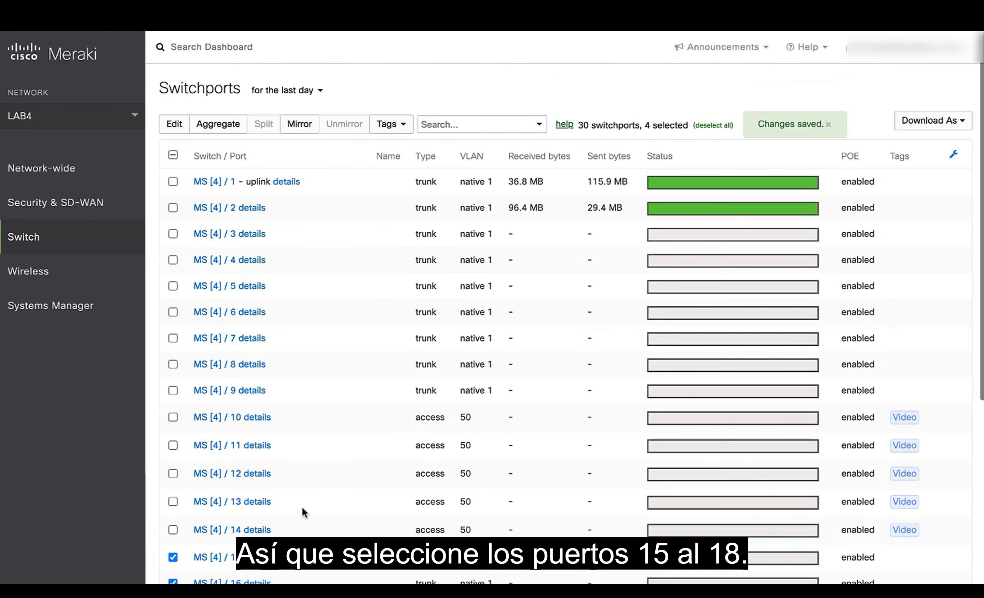
pyautogui.click(180, 131)
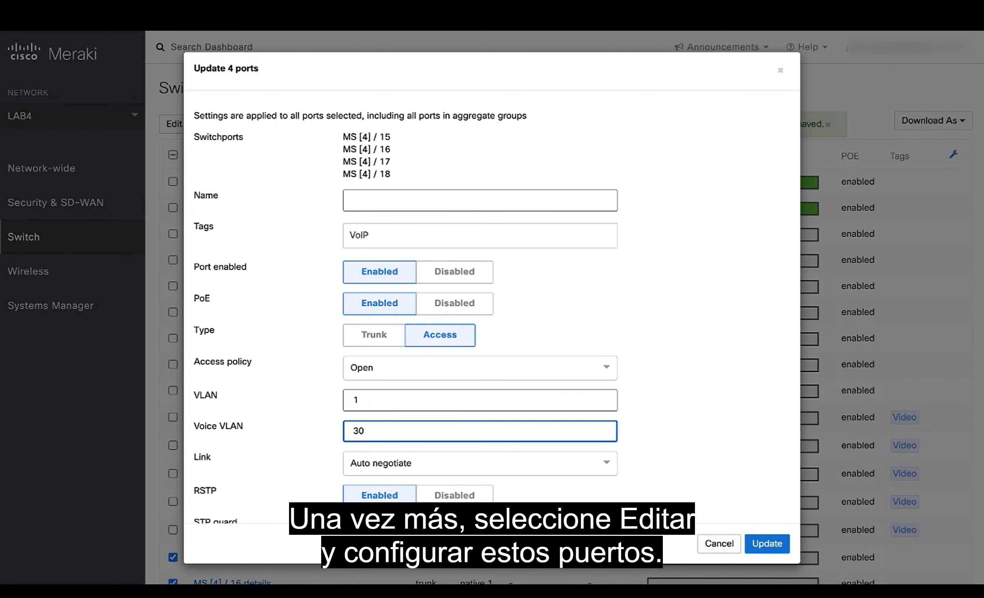
pyautogui.click(379, 242)
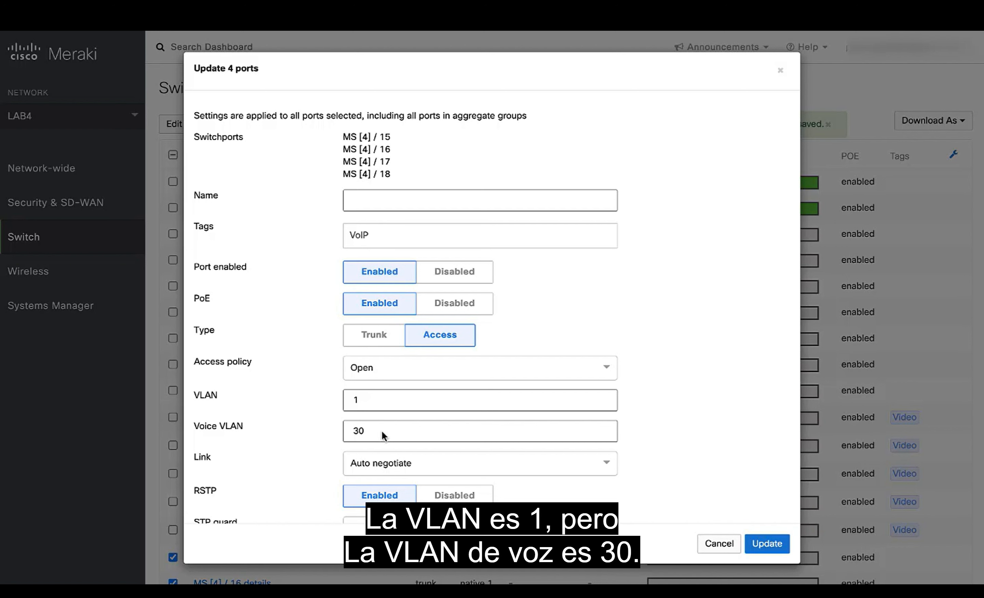
pyautogui.click(766, 543)
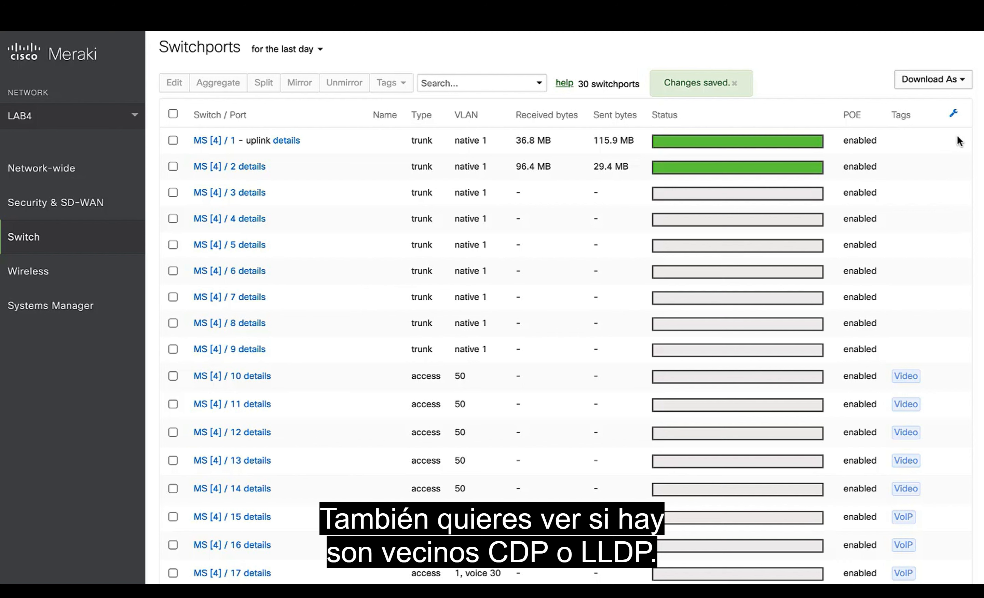
# - Add the CDP/LLDP column to the switch ports table and check which devices are connected to ports 1 and 2
pyautogui.click(953, 115)
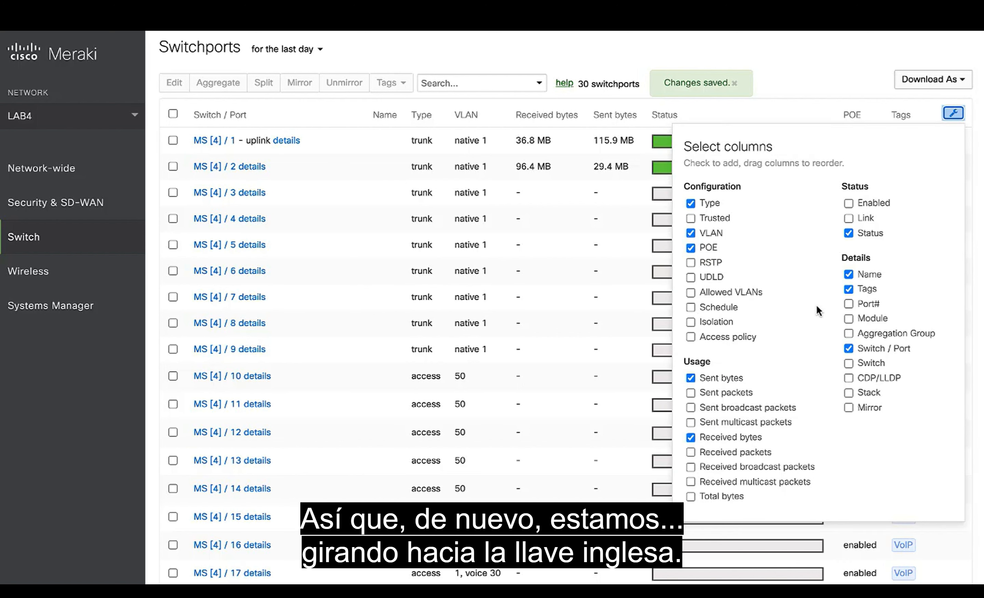
pyautogui.click(849, 379)
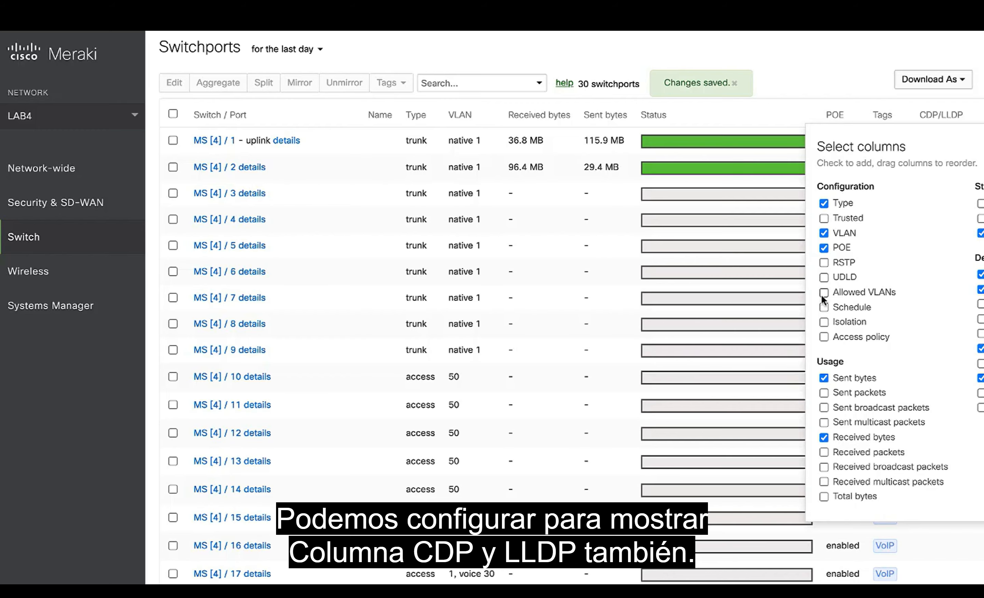
pyautogui.hscroll(5, 821, 294)
pyautogui.click(967, 117)
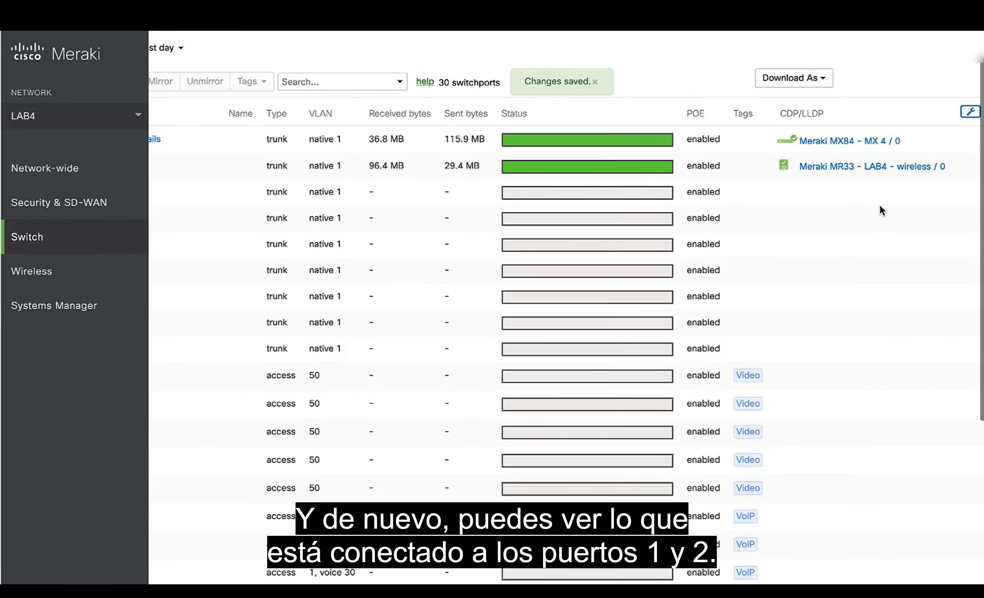
pyautogui.hscroll(-5, 805, 234)
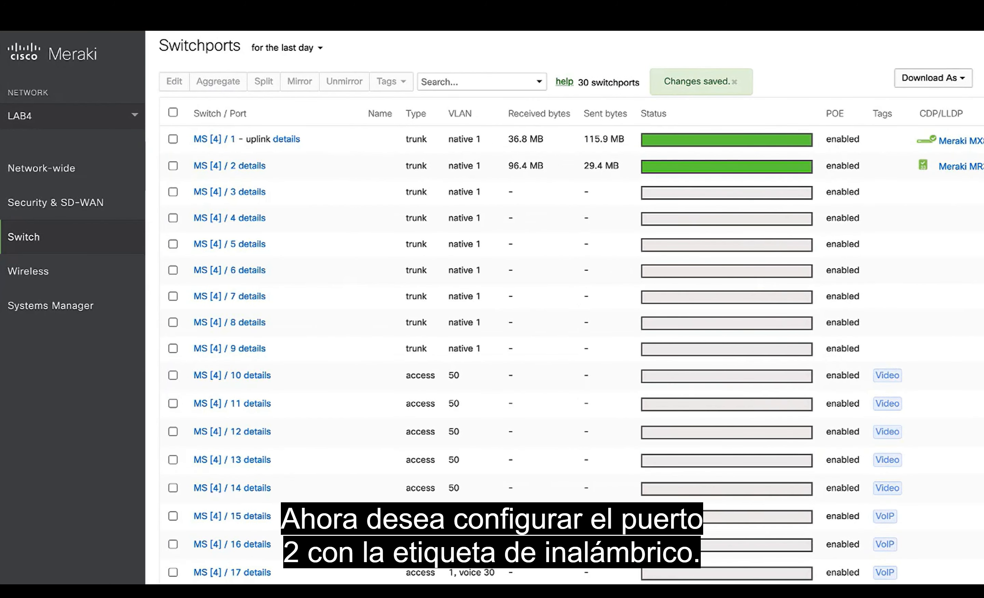
# - Tag switch port 2 as Wireless and apply the update
pyautogui.click(221, 169)
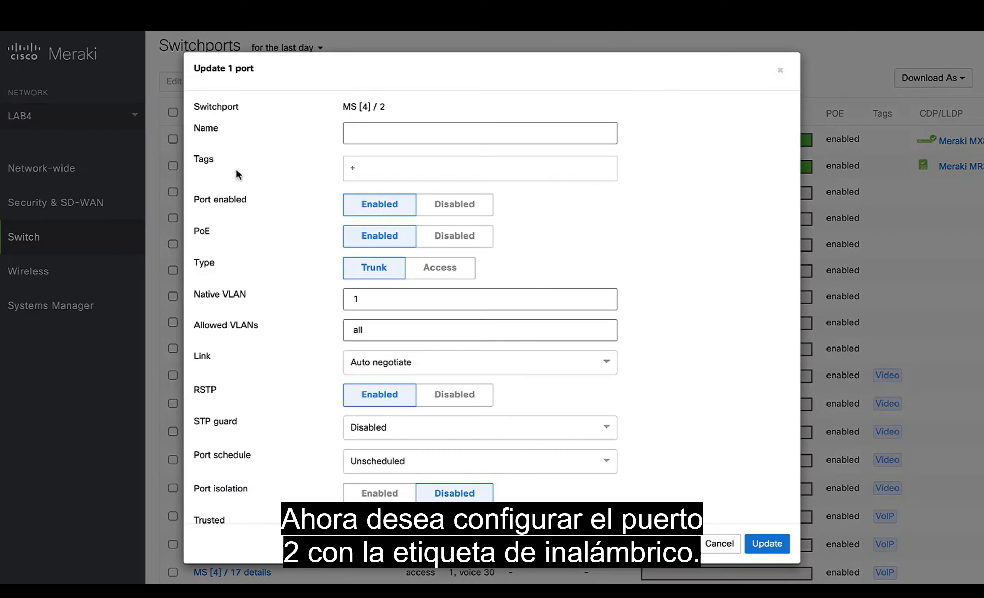
pyautogui.click(354, 170)
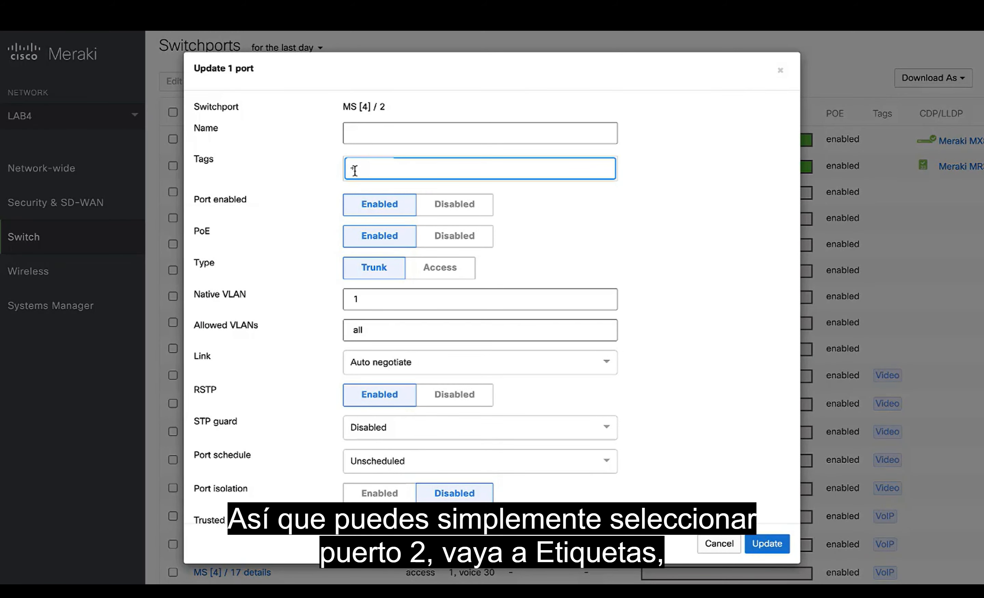
pyautogui.write('Wireless')
pyautogui.press('Tab')
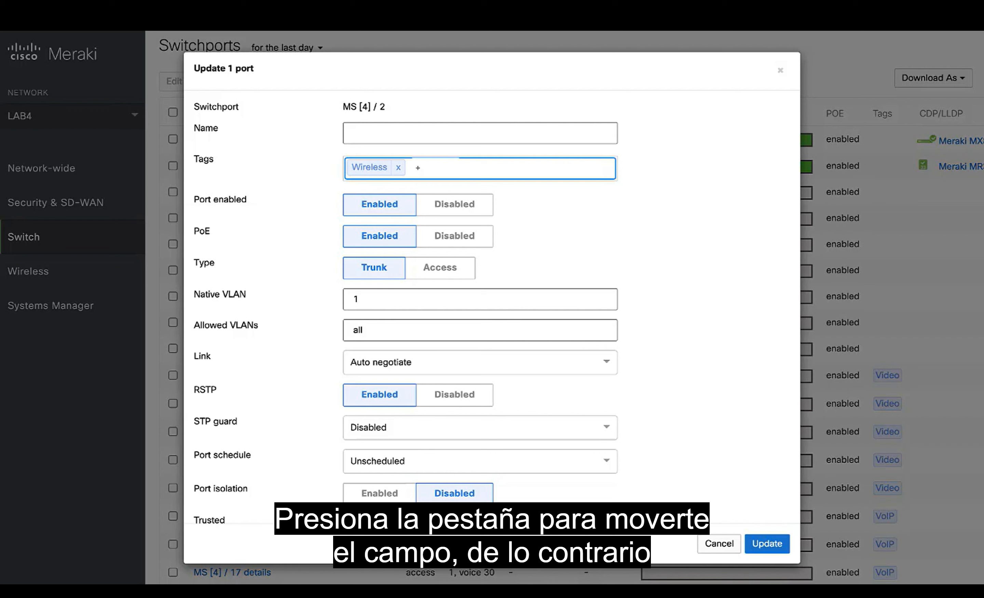
pyautogui.click(768, 544)
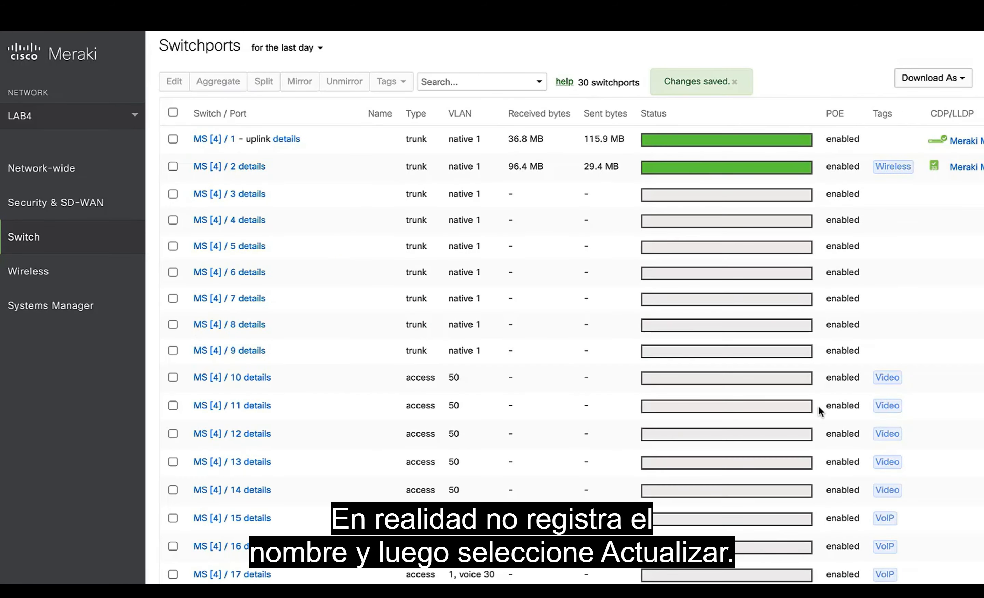